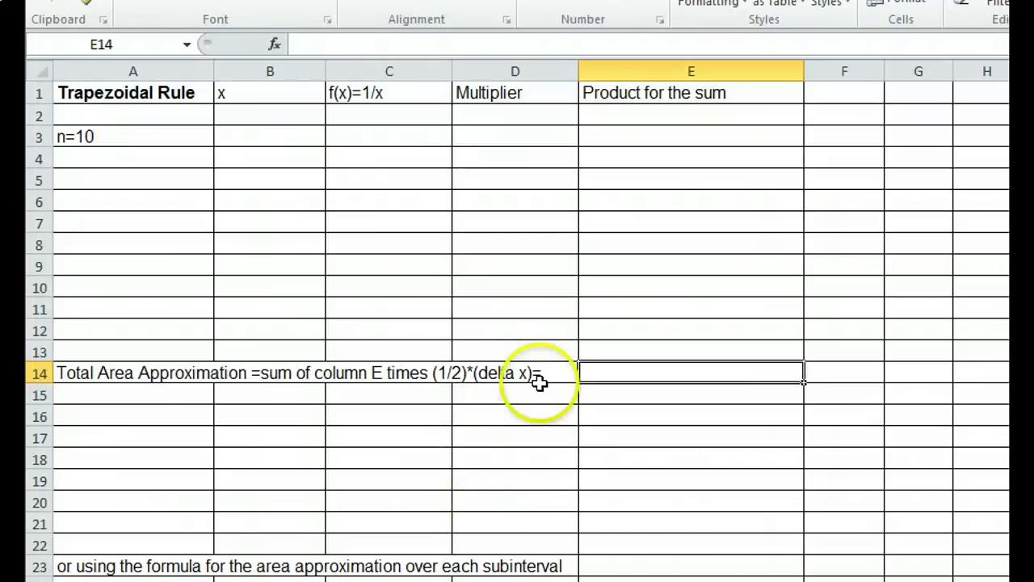
Enter the starting x value 1 in cell B2
left_click(278, 118)
type("1")
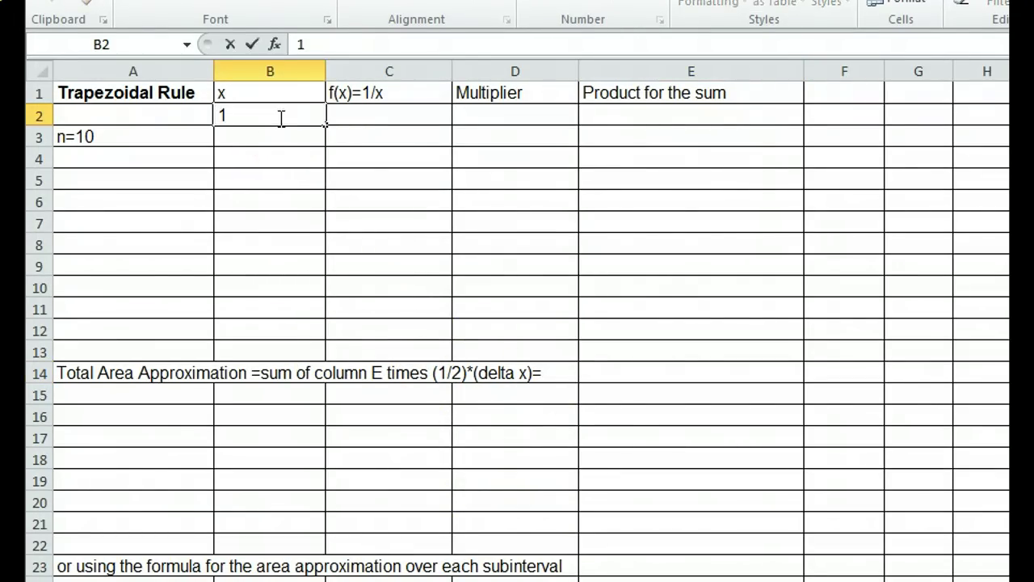
key("Return")
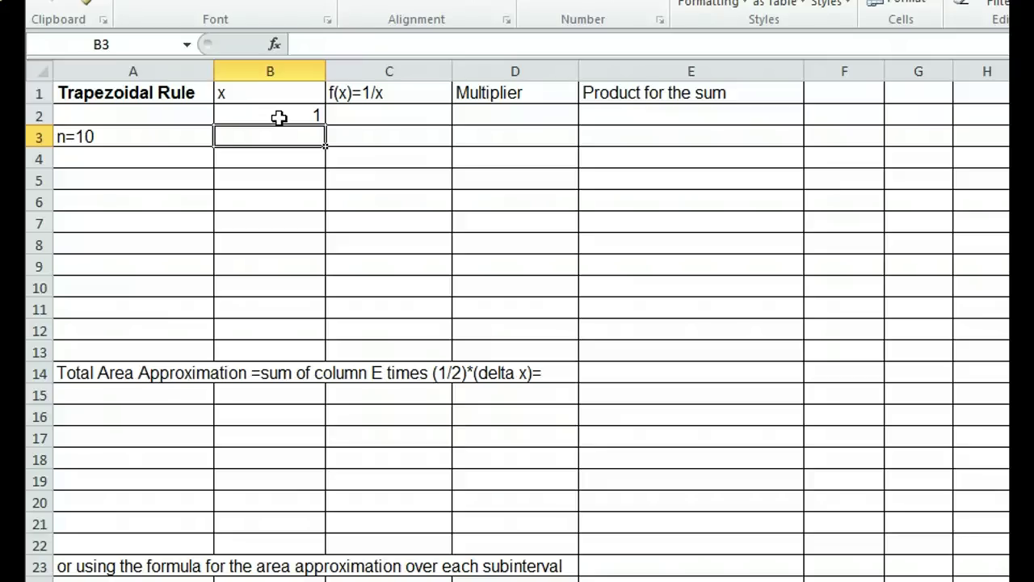
Enter the formula =b2+.5 in cell B3 and fill it down through B12
type("=")
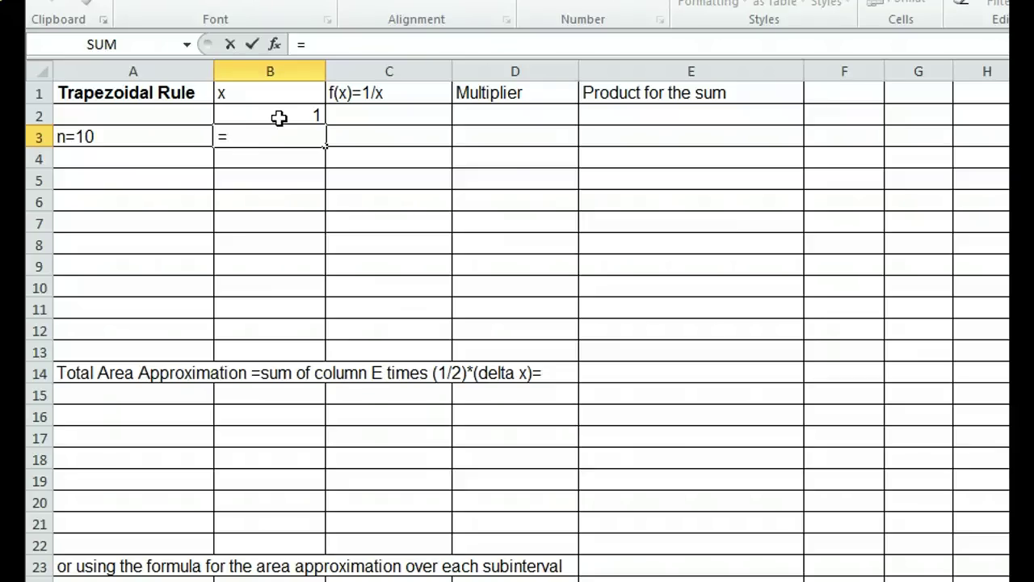
type("b")
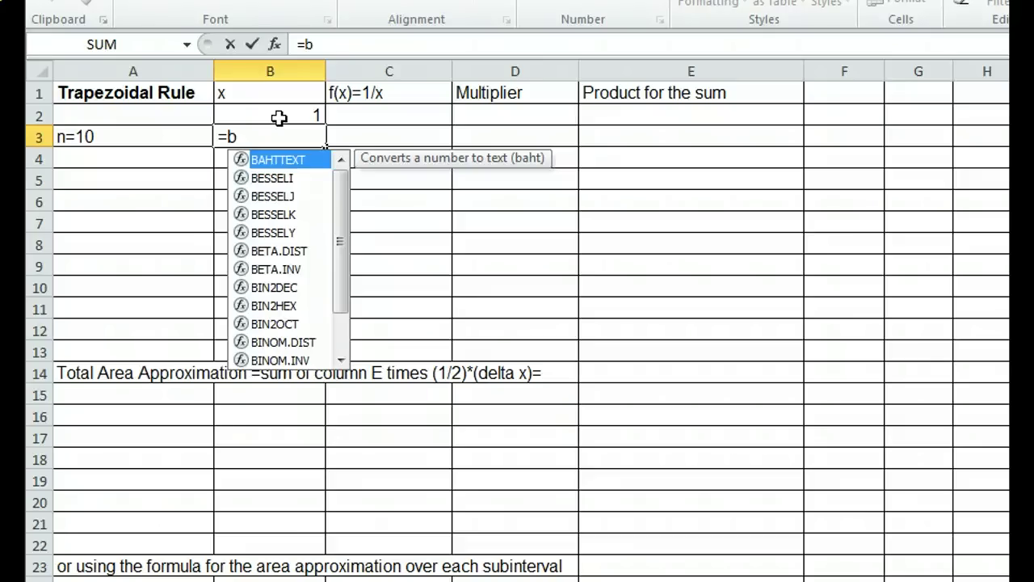
type("2+.5")
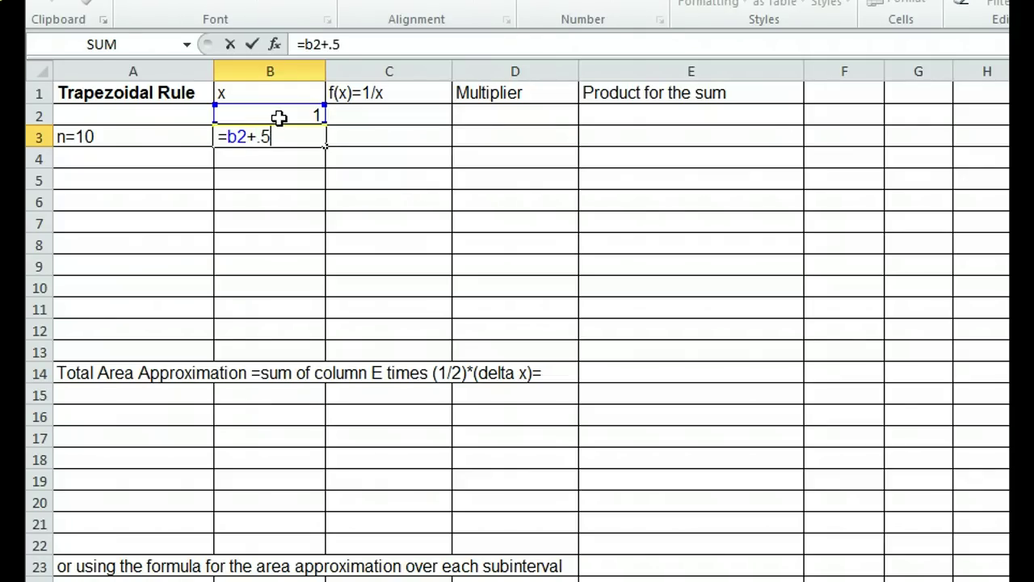
key("Return")
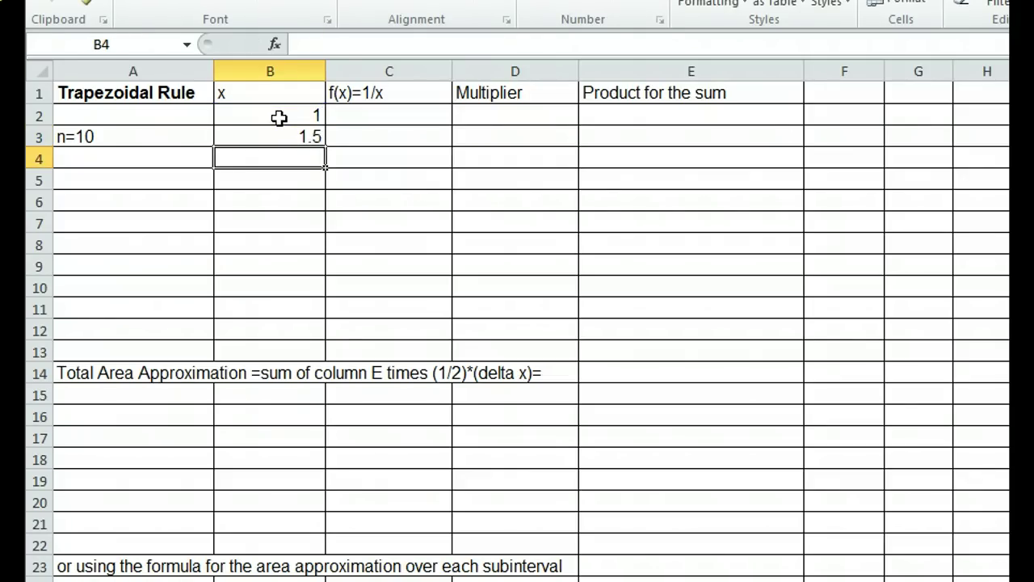
left_click(288, 133)
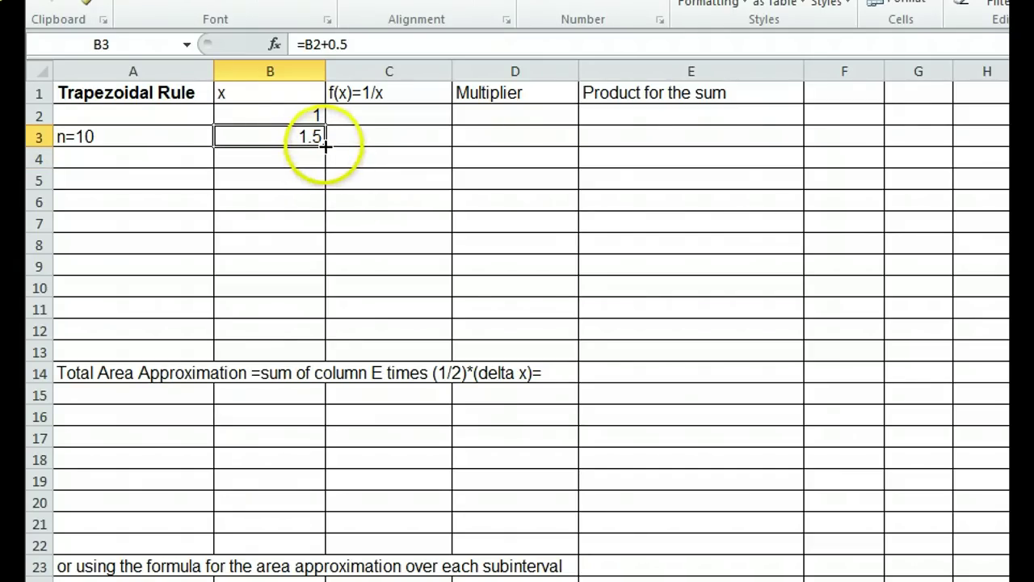
left_click_drag(325, 145, 309, 332)
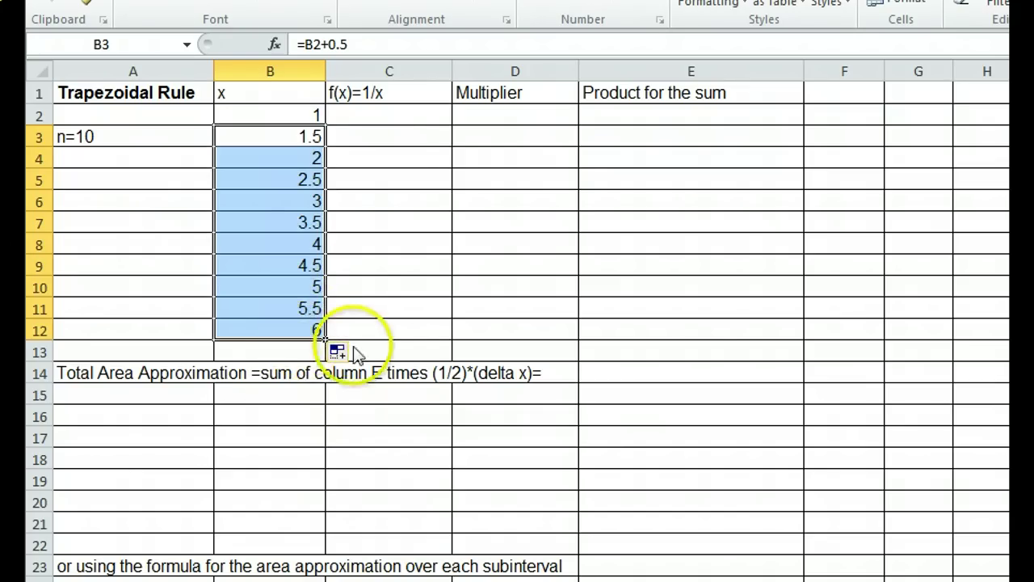
Enter the function formula =1/b2 in cell C2 and fill it down through C12
left_click(399, 113)
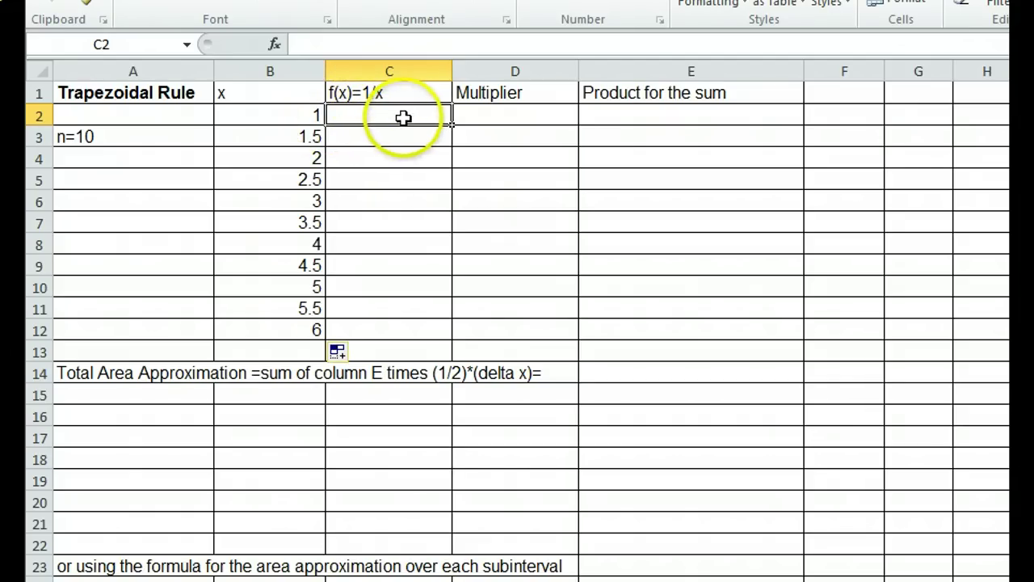
type("=")
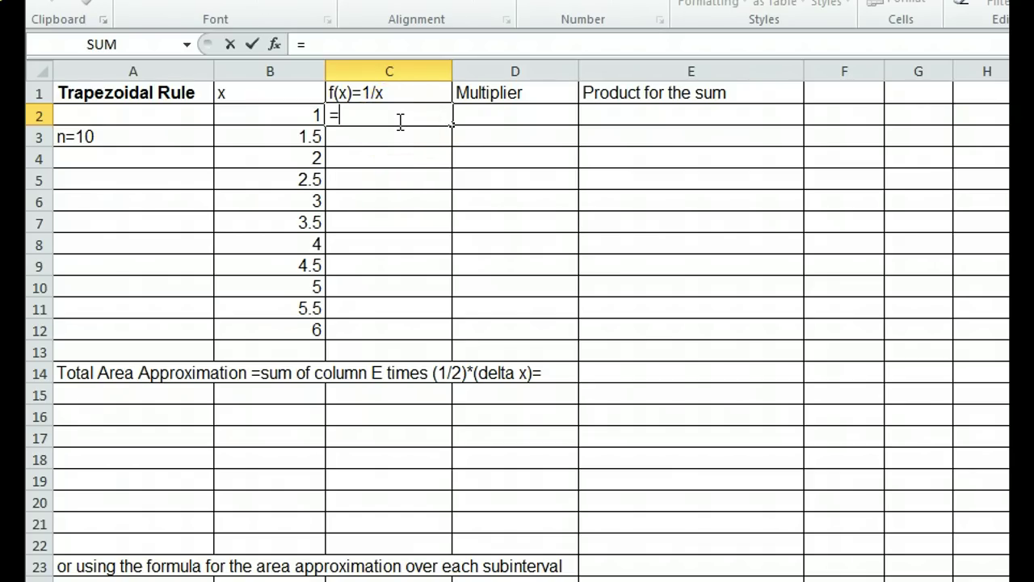
type("1/b2")
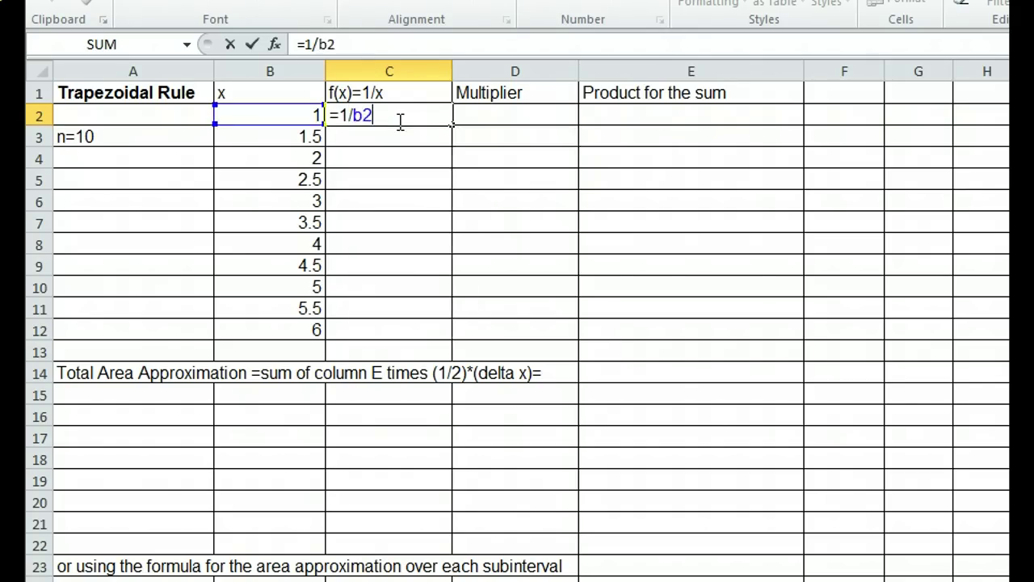
key("Return")
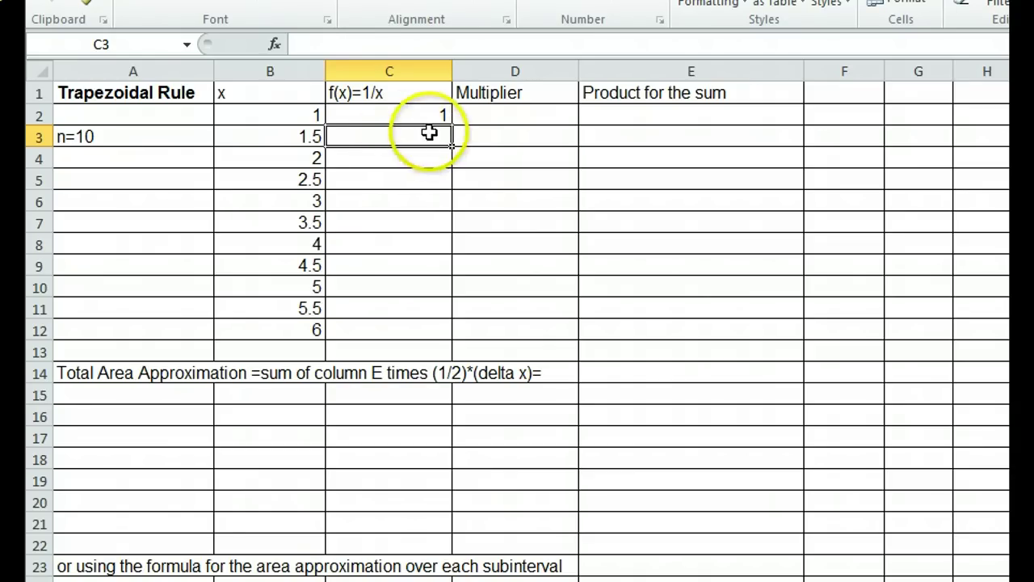
left_click(433, 120)
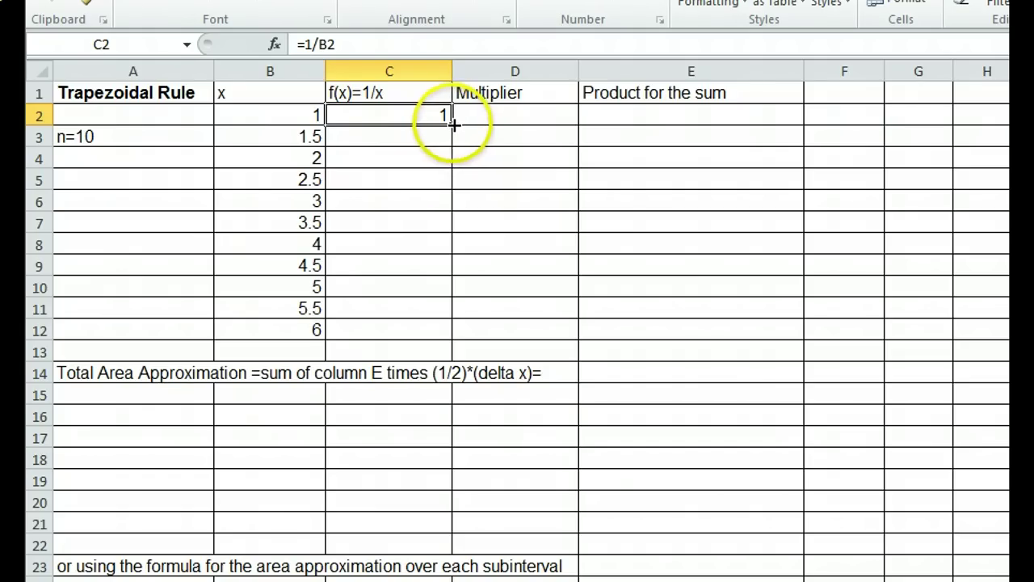
left_click_drag(454, 128, 456, 332)
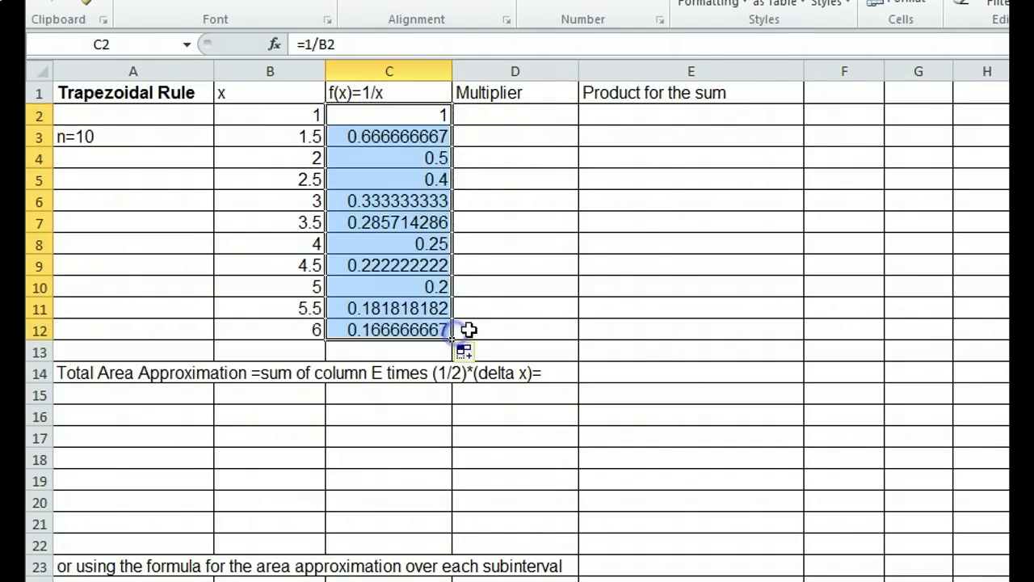
Fill the Multiplier column with 1 in D2, 2 in D3 through D11, and 1 in D12
left_click(523, 117)
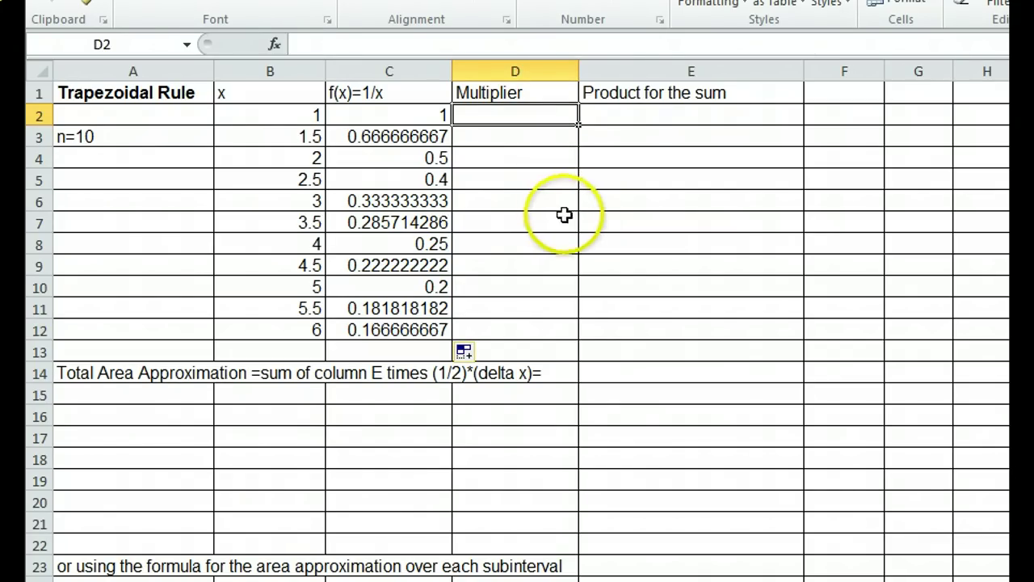
type("1")
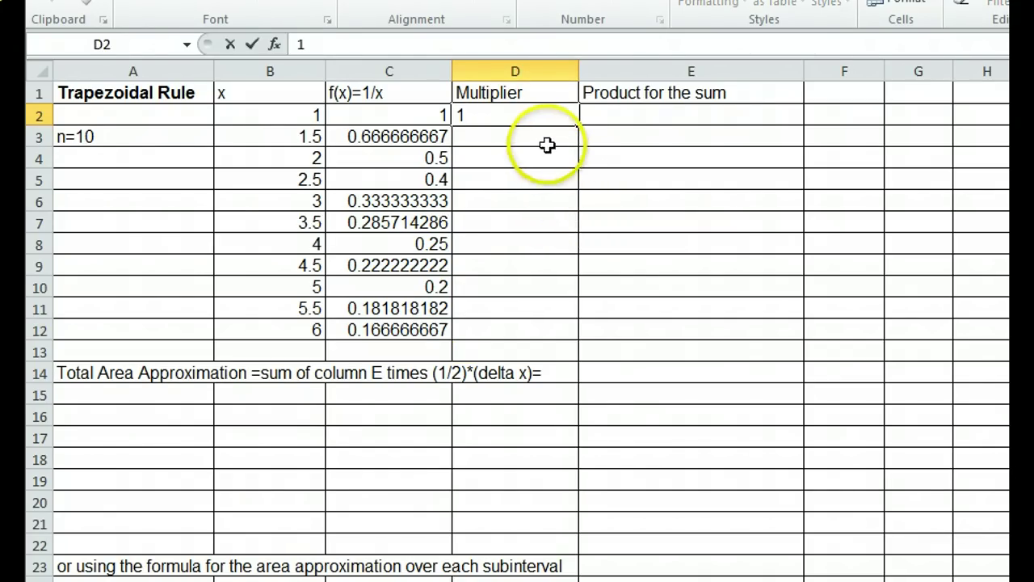
key("Return")
type("2")
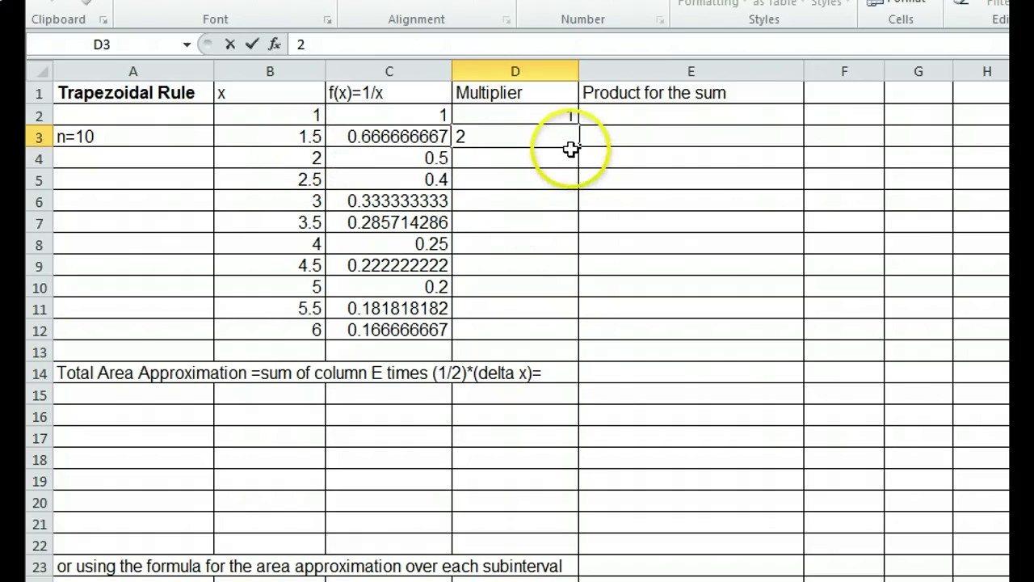
left_click(579, 152)
left_click_drag(580, 152, 566, 315)
left_click(558, 327)
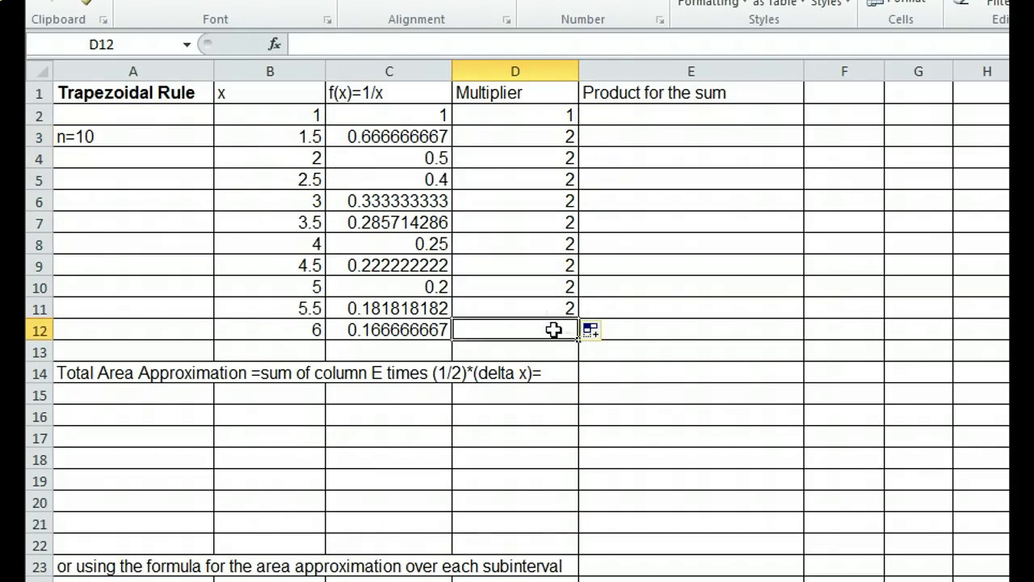
type("1")
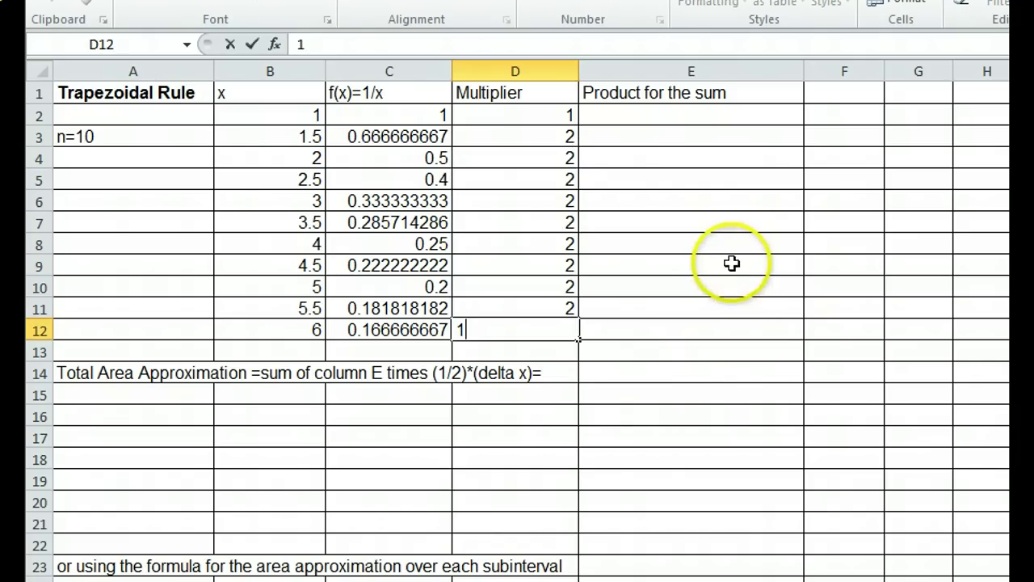
left_click(691, 331)
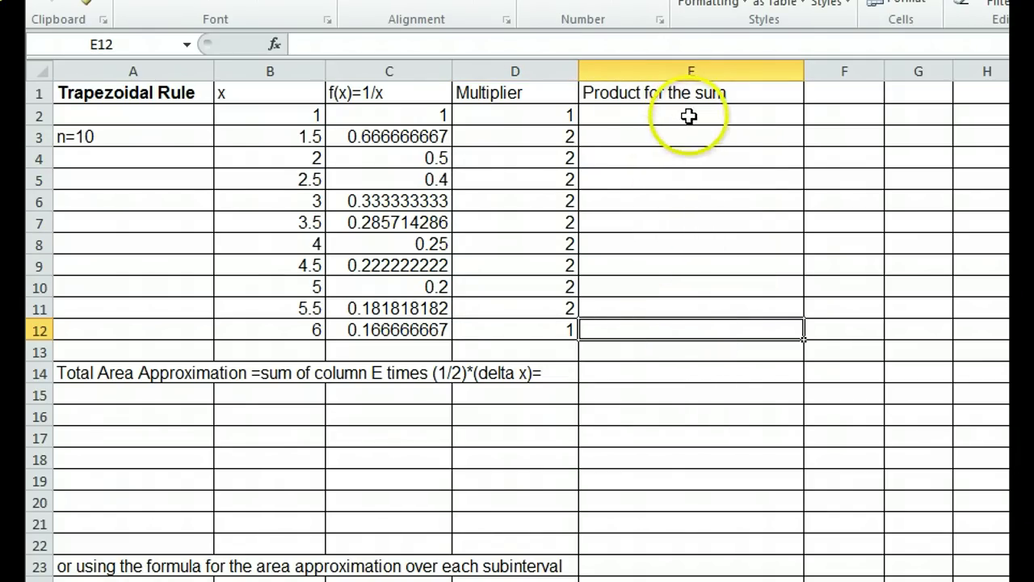
Enter the product formula =c2*d2 in cell E2 and fill it down through E12
left_click(685, 114)
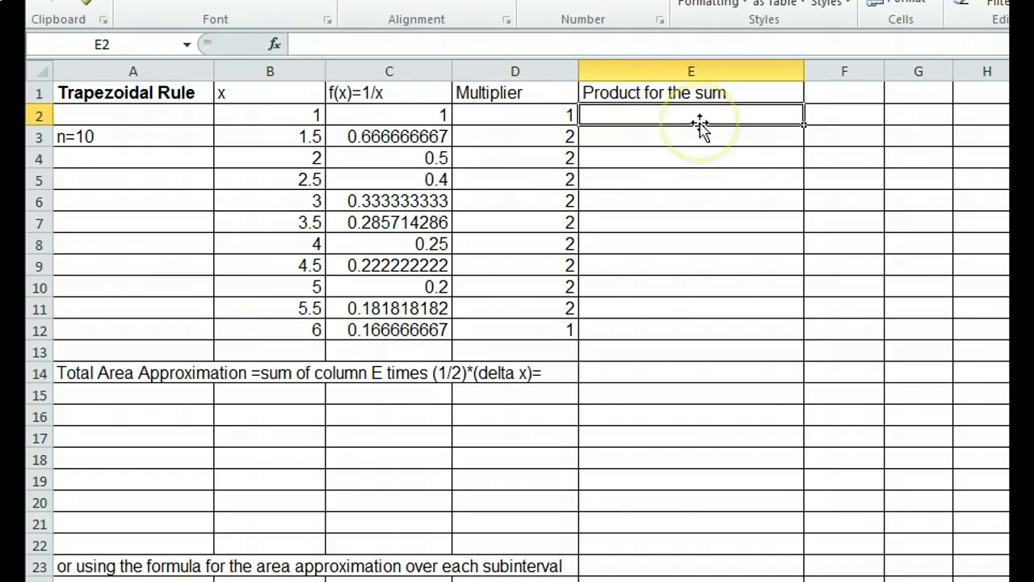
type("=")
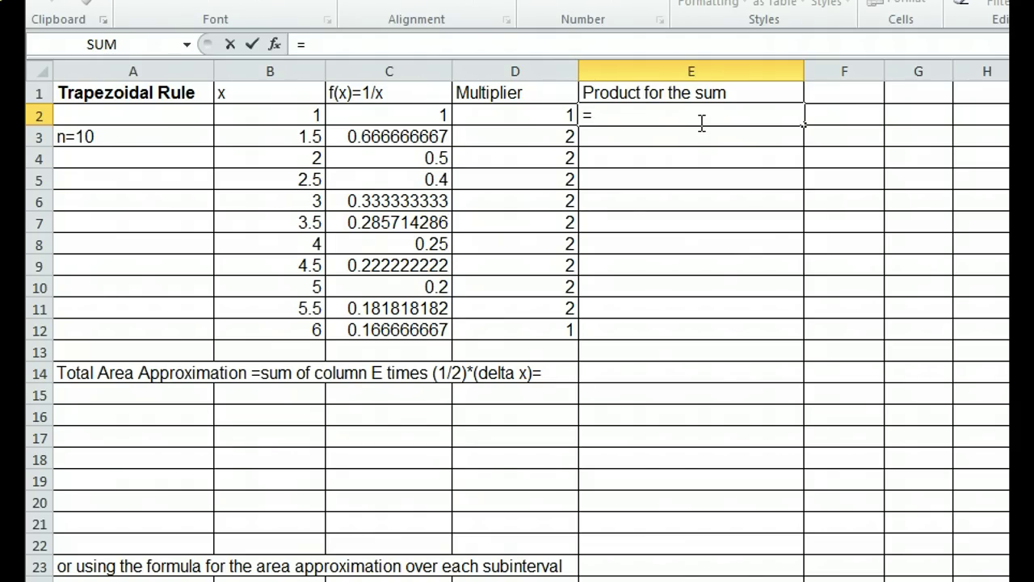
type("c")
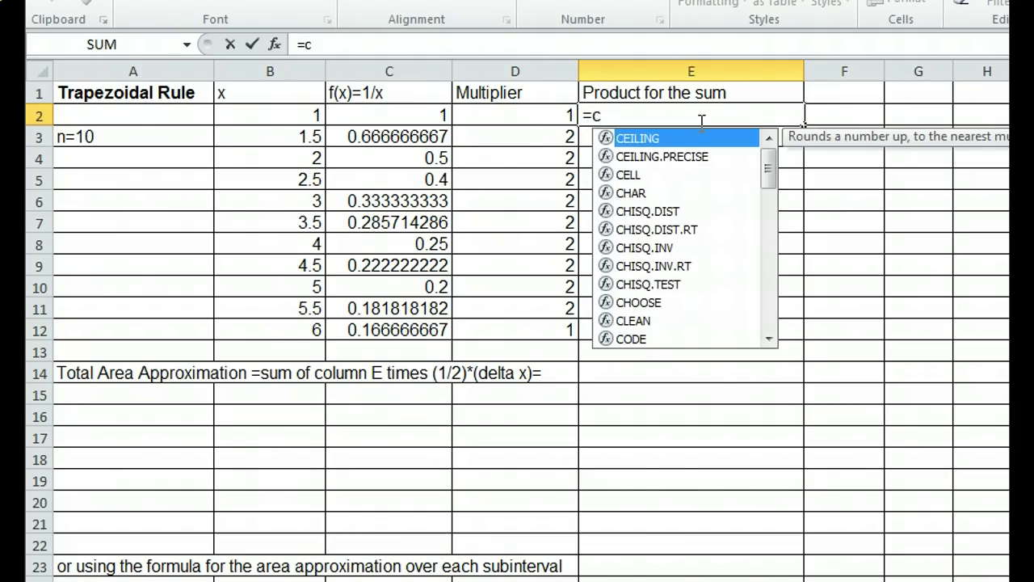
type("2")
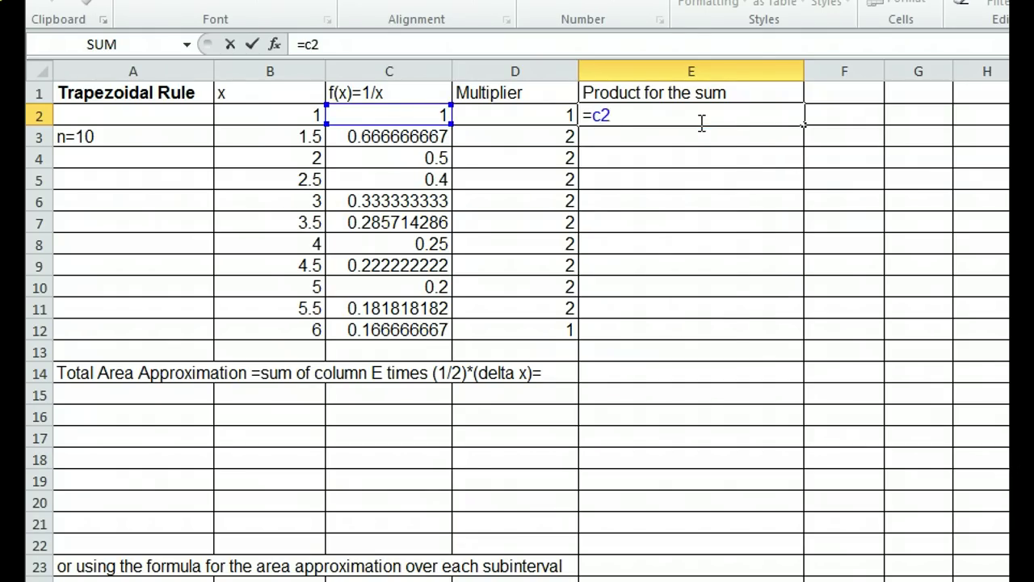
type("*d2")
key("Return")
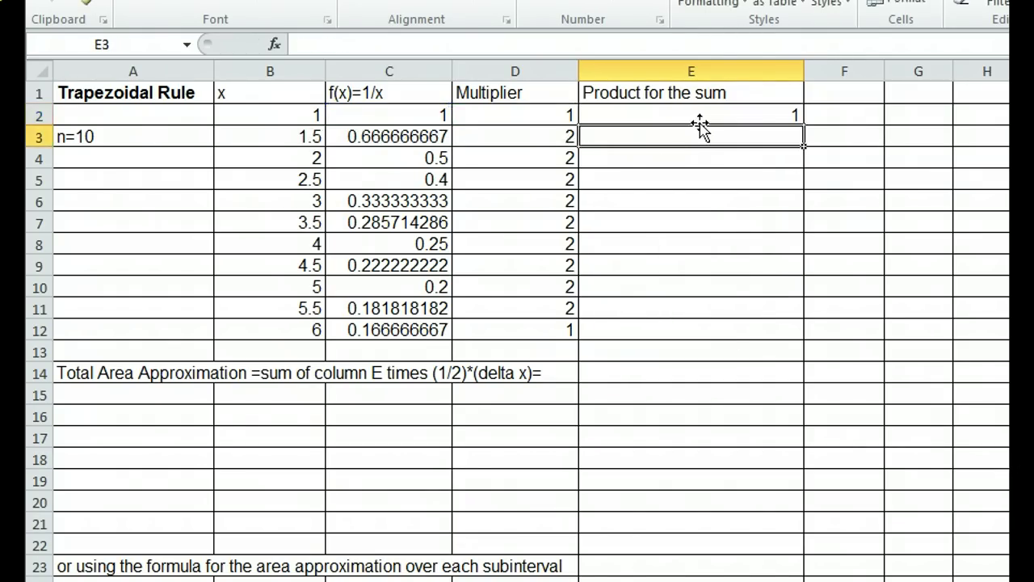
left_click(796, 120)
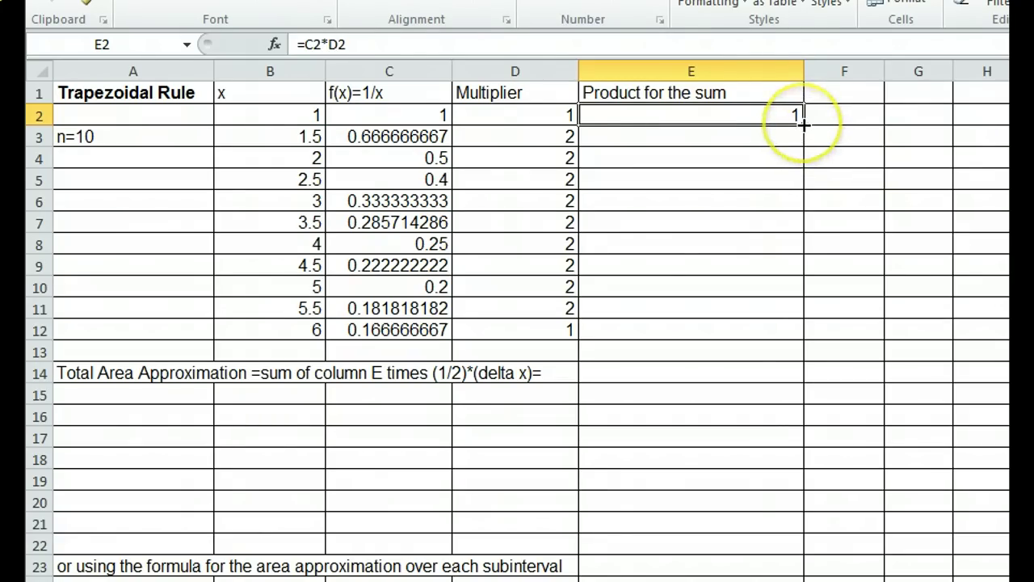
left_click_drag(804, 123, 817, 333)
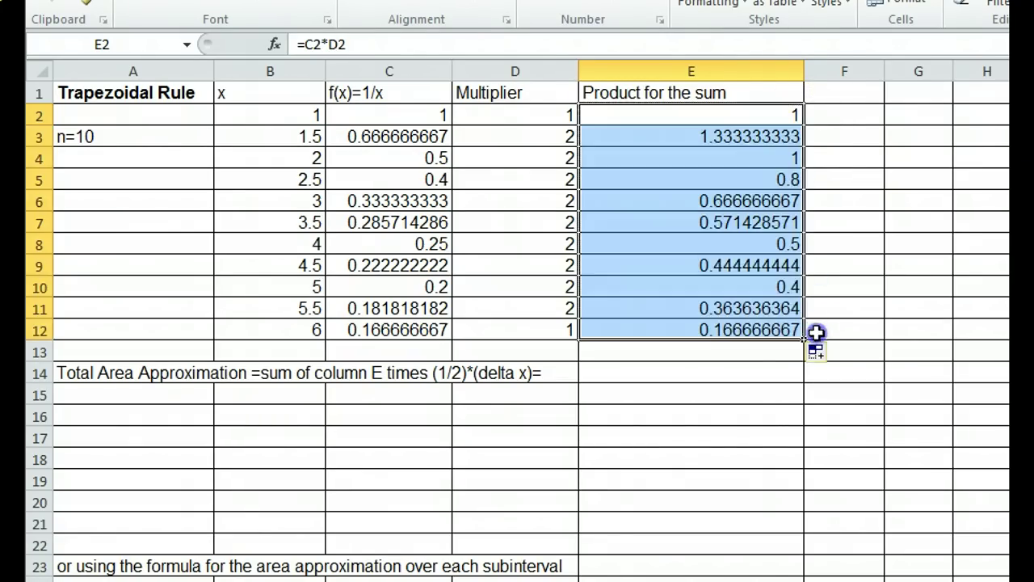
Consult the Trapezoidal Rule notes and enter the total area formula =(1/2)*sum(E2:E12)*(1/2) in cell E14
left_click(704, 379)
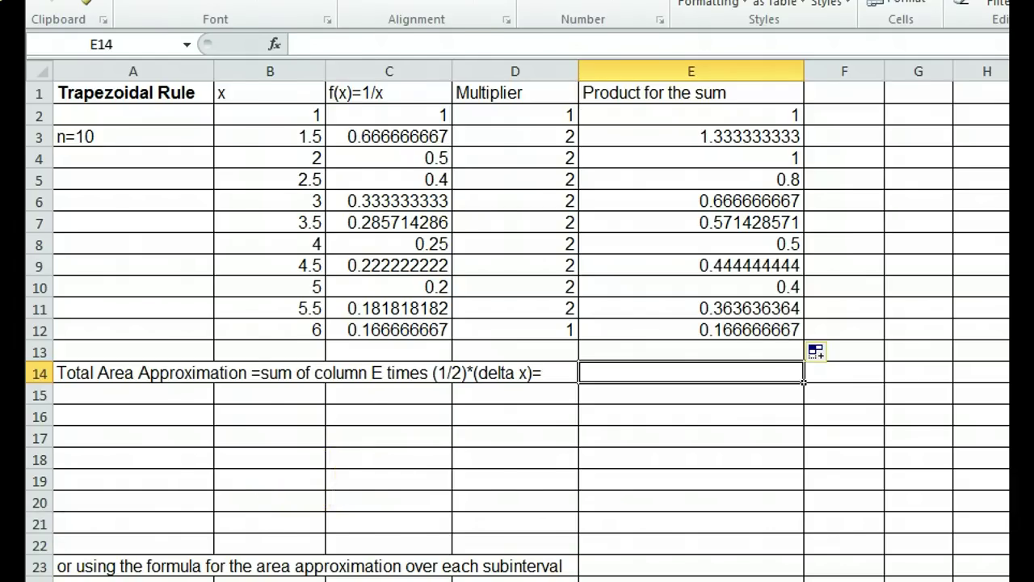
left_click(57, 557)
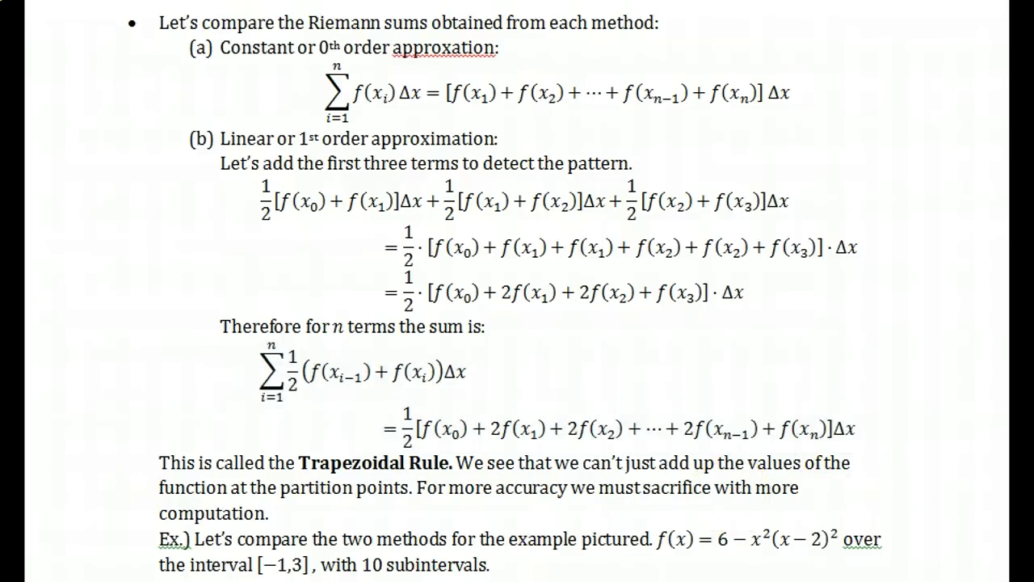
left_click(678, 373)
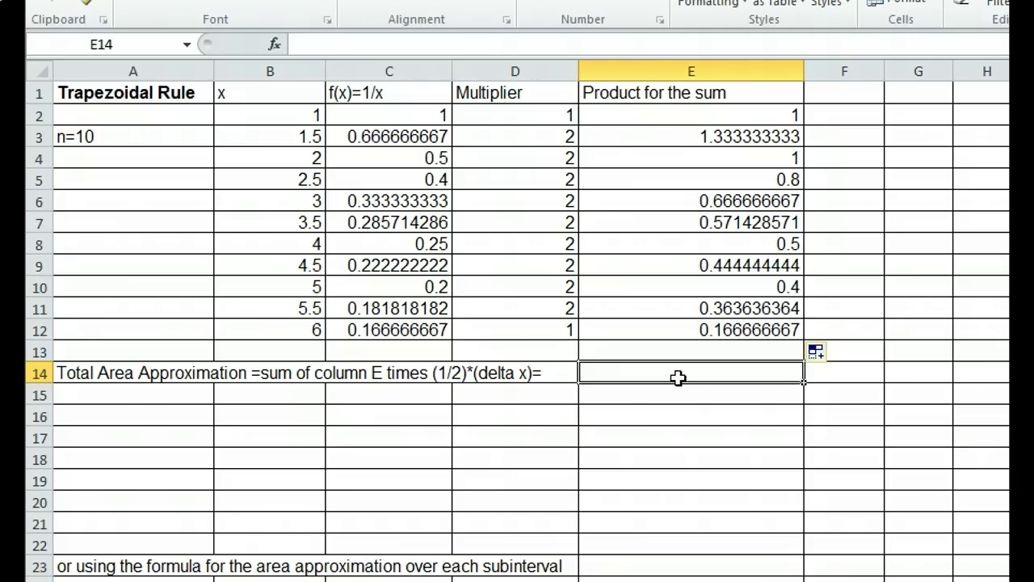
type("=(1")
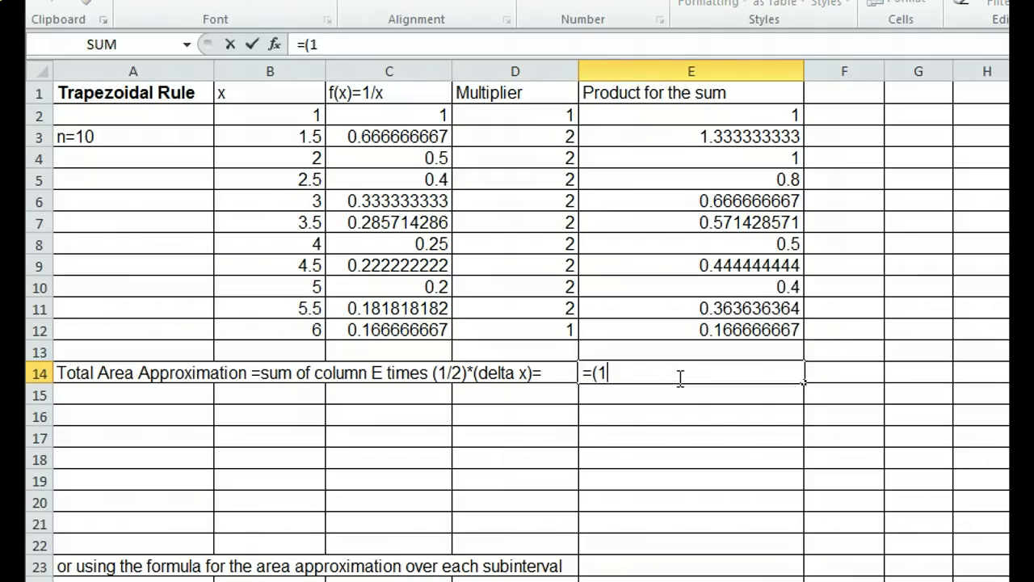
type("/2)*sum")
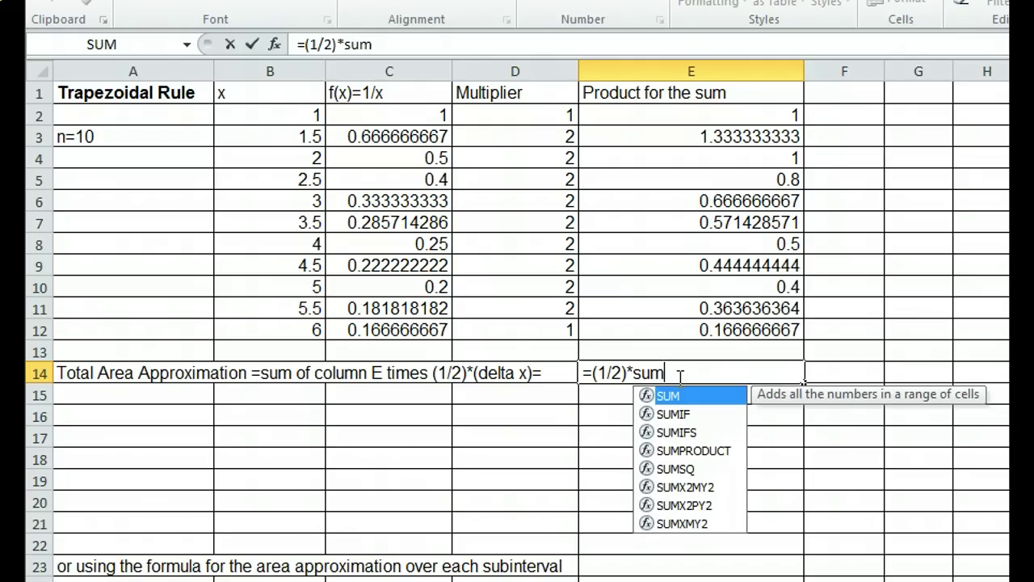
type("(")
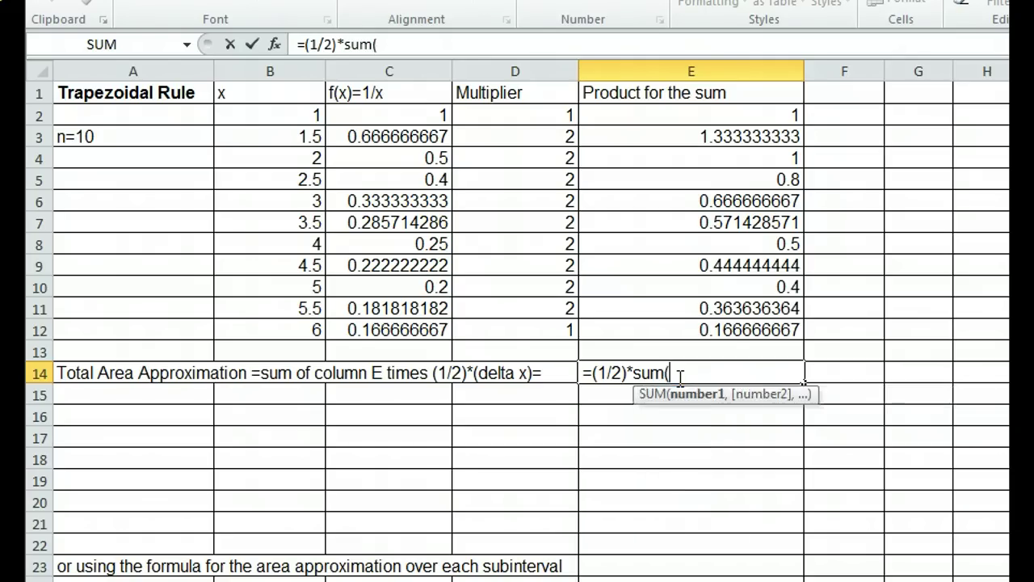
left_click_drag(734, 116, 735, 334)
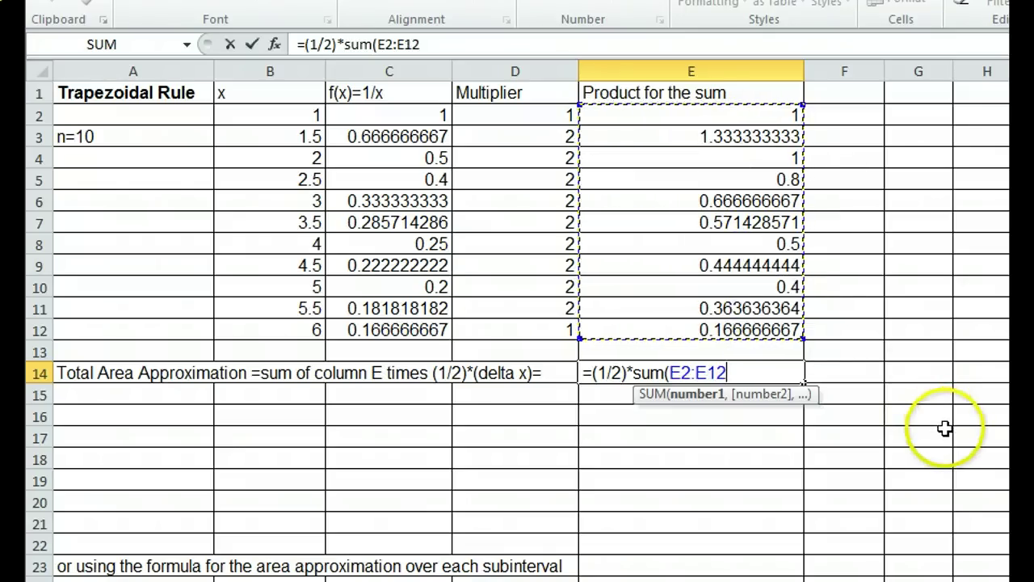
type(")")
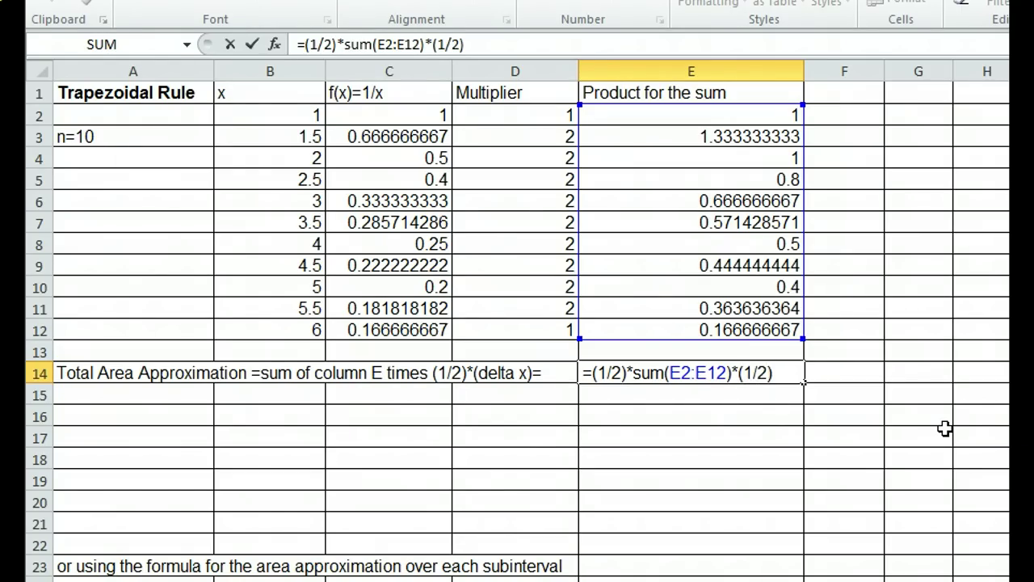
type("*(1/2)")
key("Return")
key("Down")
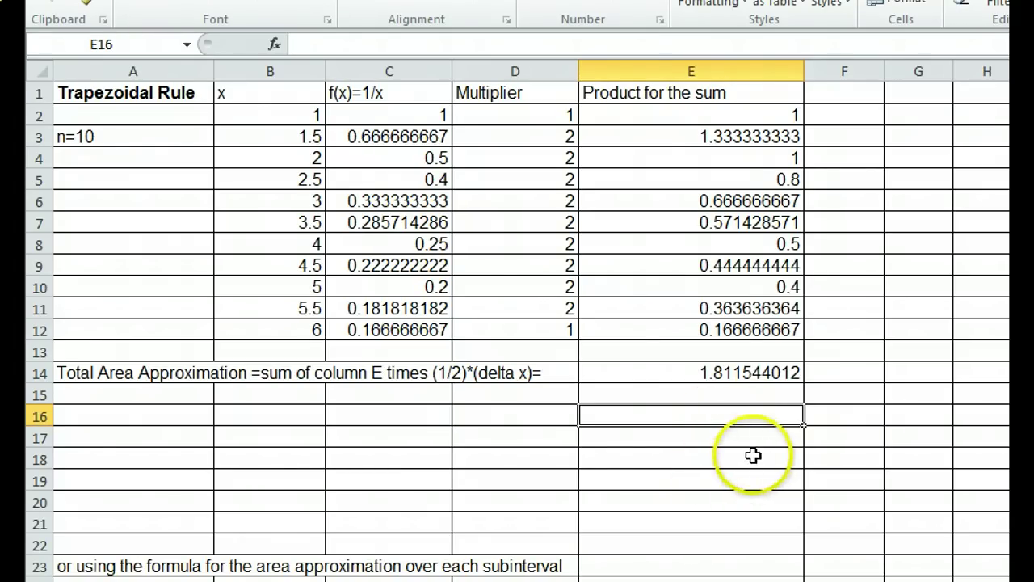
left_click(756, 372)
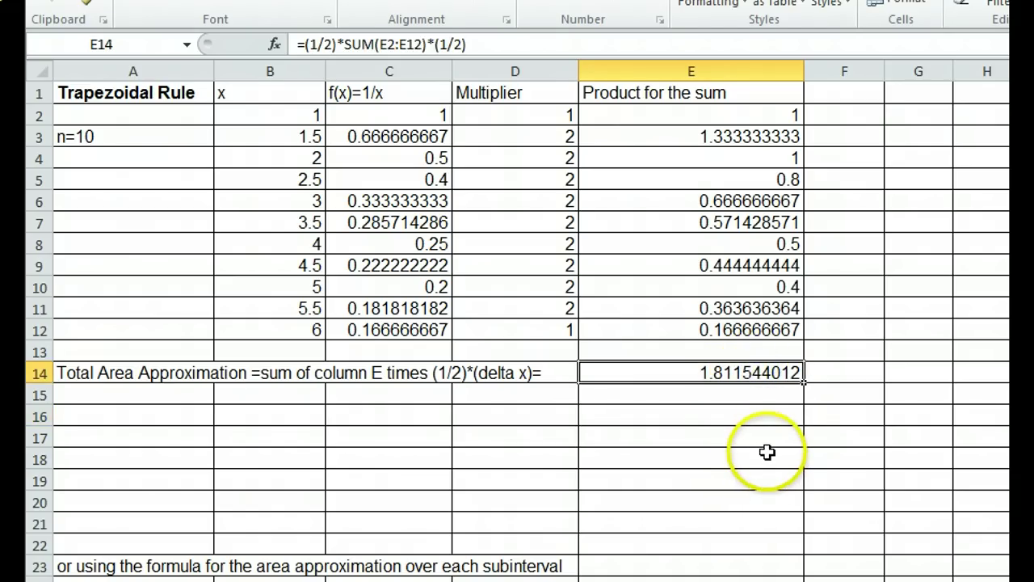
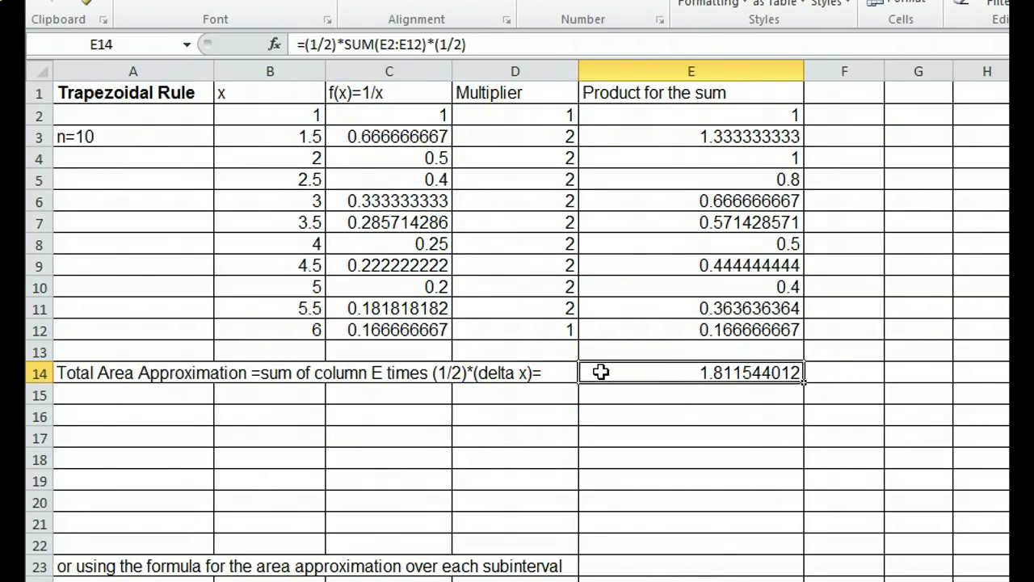
Review the trapezoidal sum formula in the notes document and return to the spreadsheet's subinterval area table
scroll(601, 372, "down", 6)
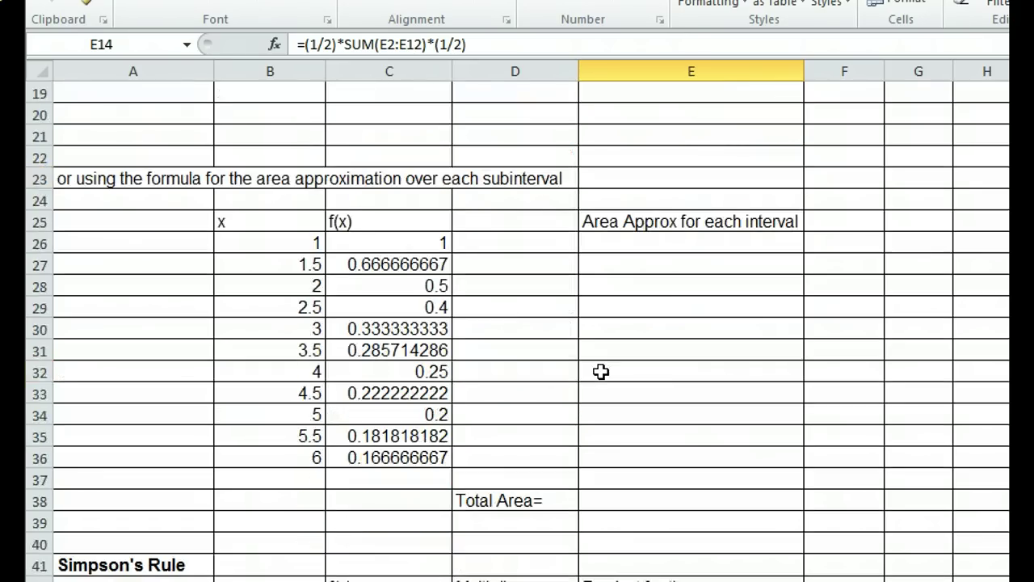
scroll(597, 369, "down", 1)
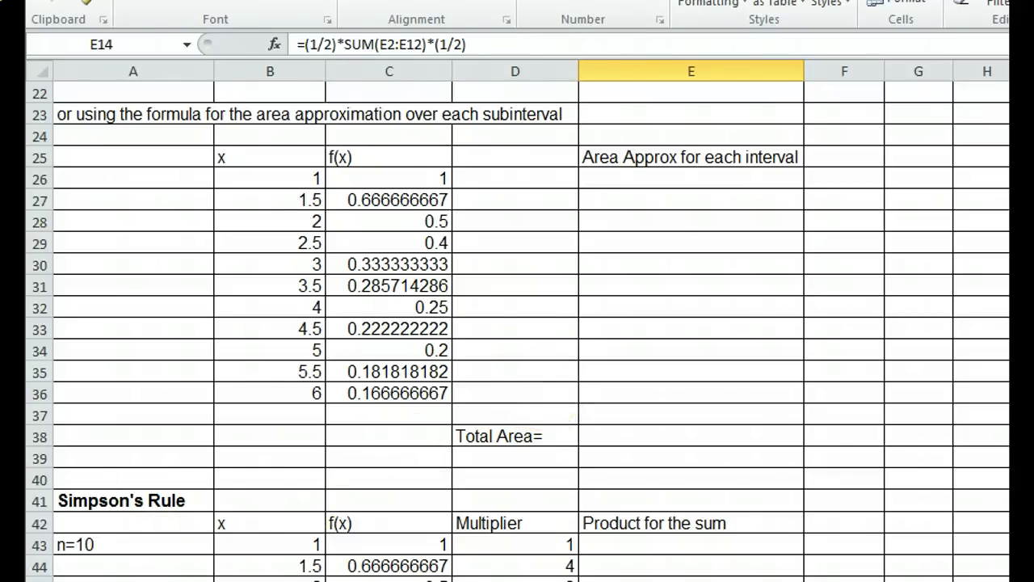
key("alt+Tab")
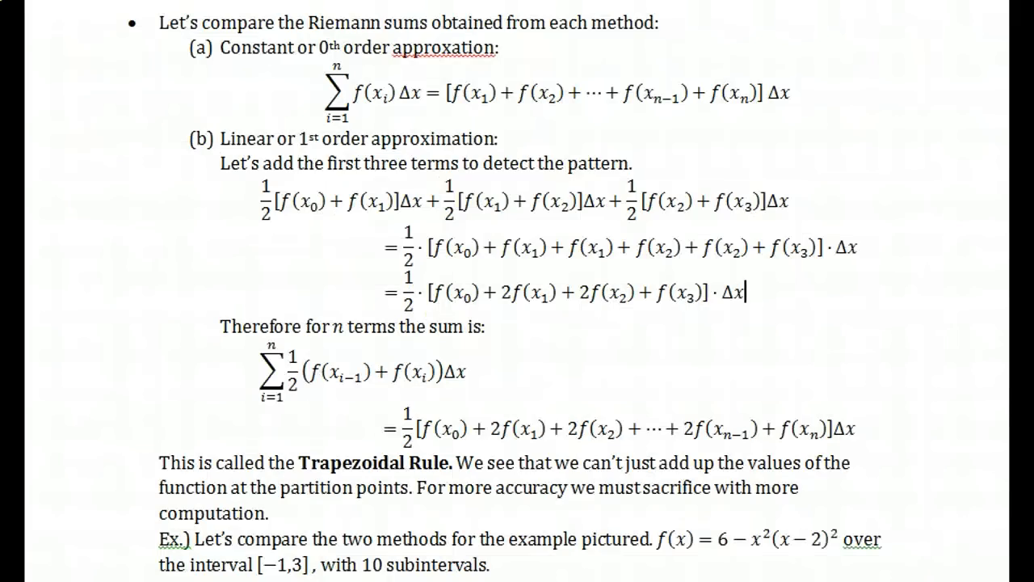
left_click(336, 407)
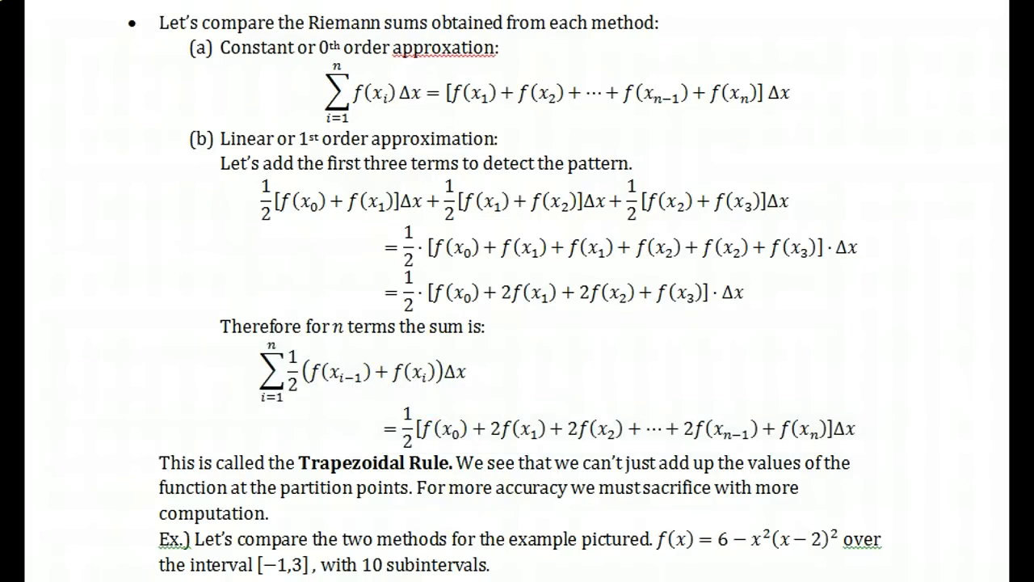
key("alt+Tab")
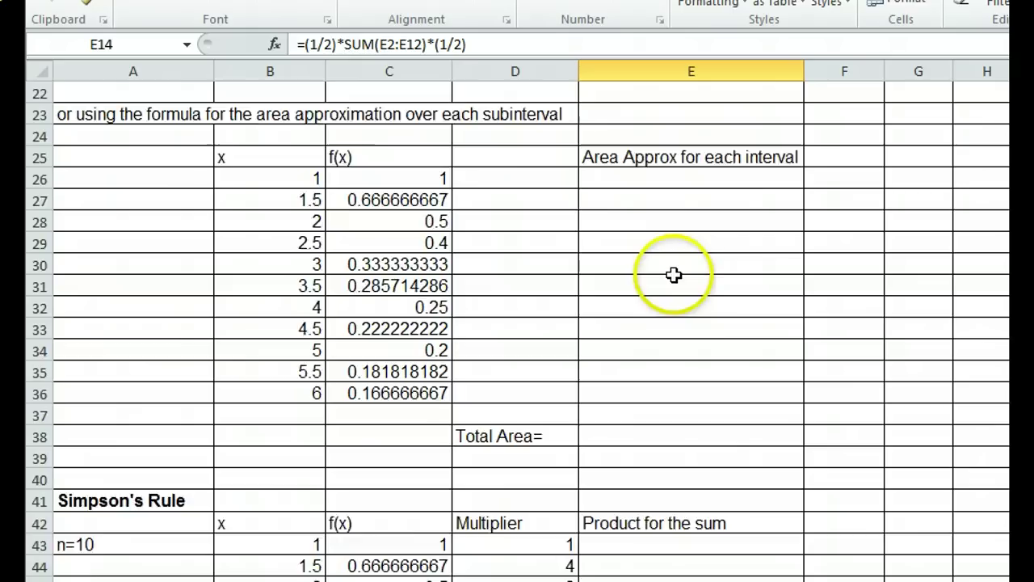
scroll(674, 275, "up", 1)
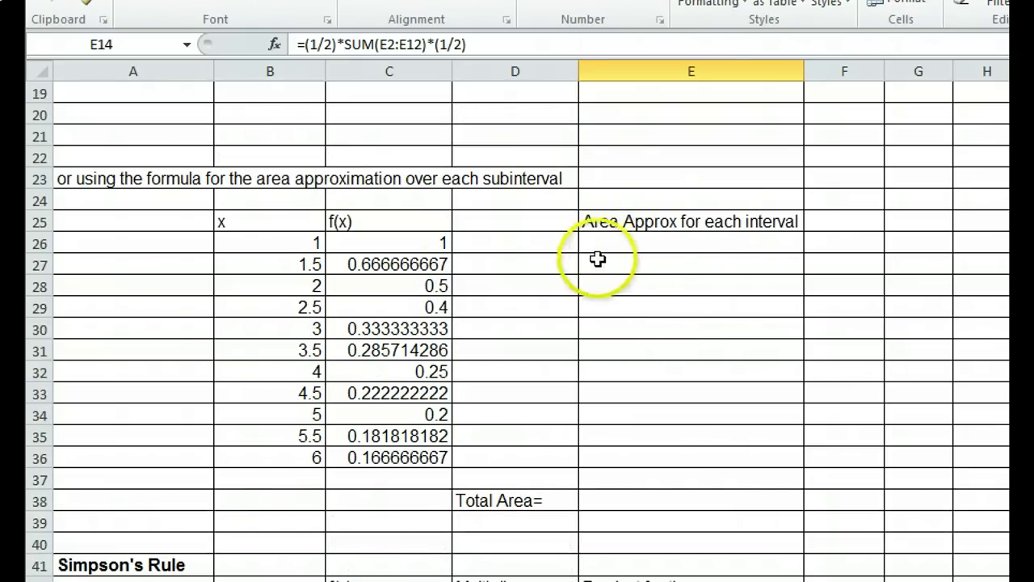
Enter the subinterval area formula =(1/2)*(c26+c27)*.5 in cell E27 and fill it down through E36
left_click(651, 268)
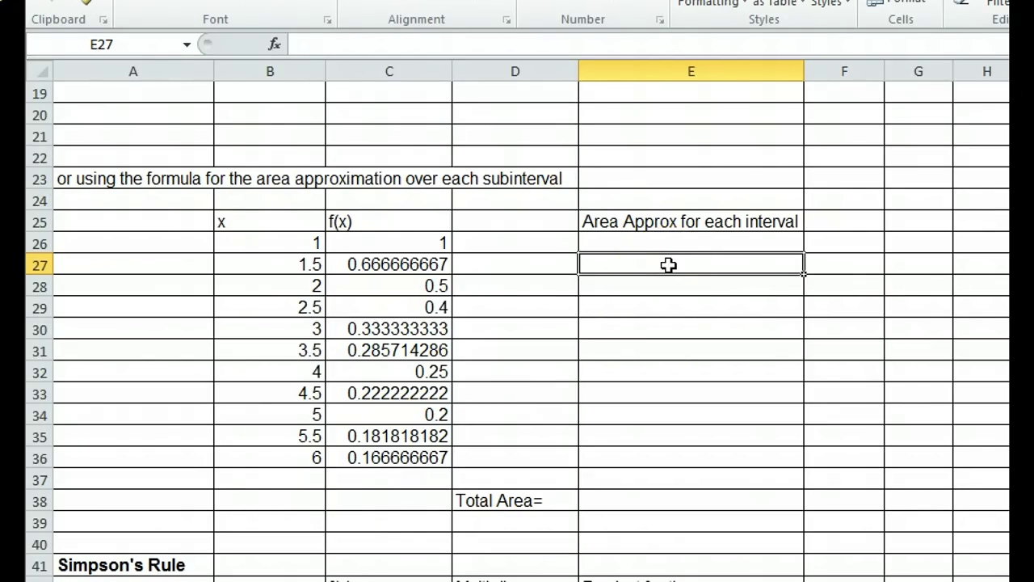
type("=(1/2)*(")
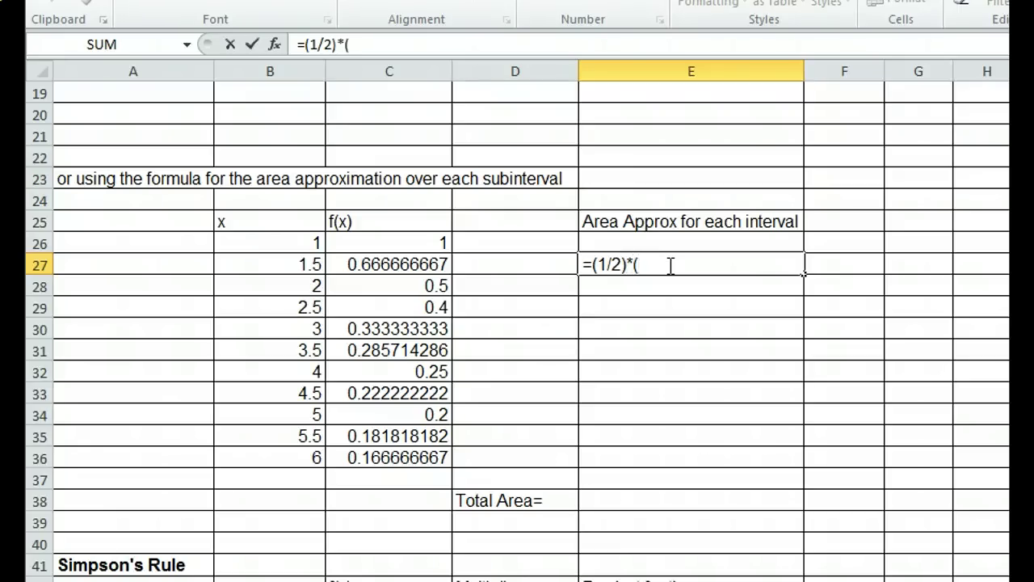
type("c")
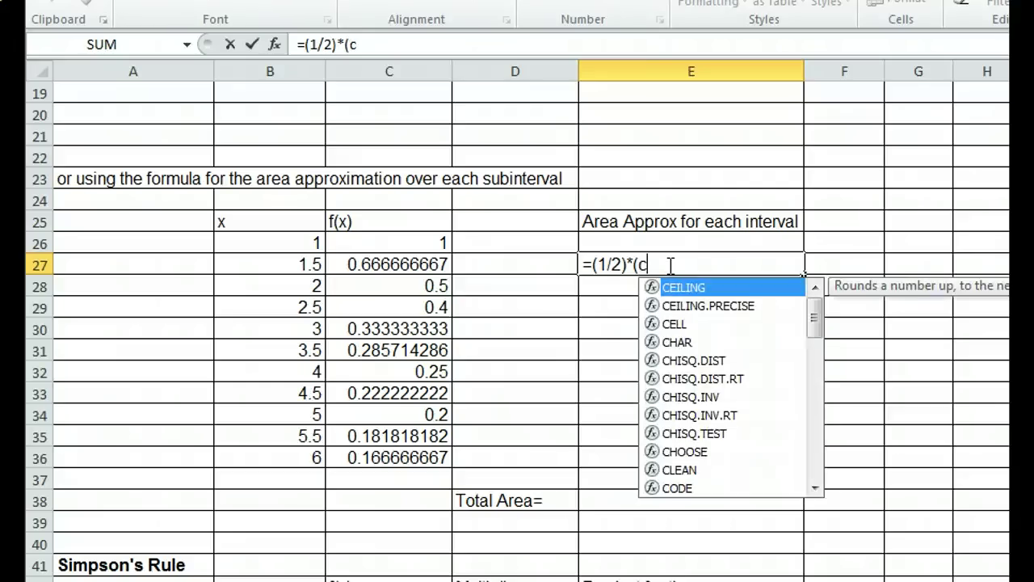
type("26+")
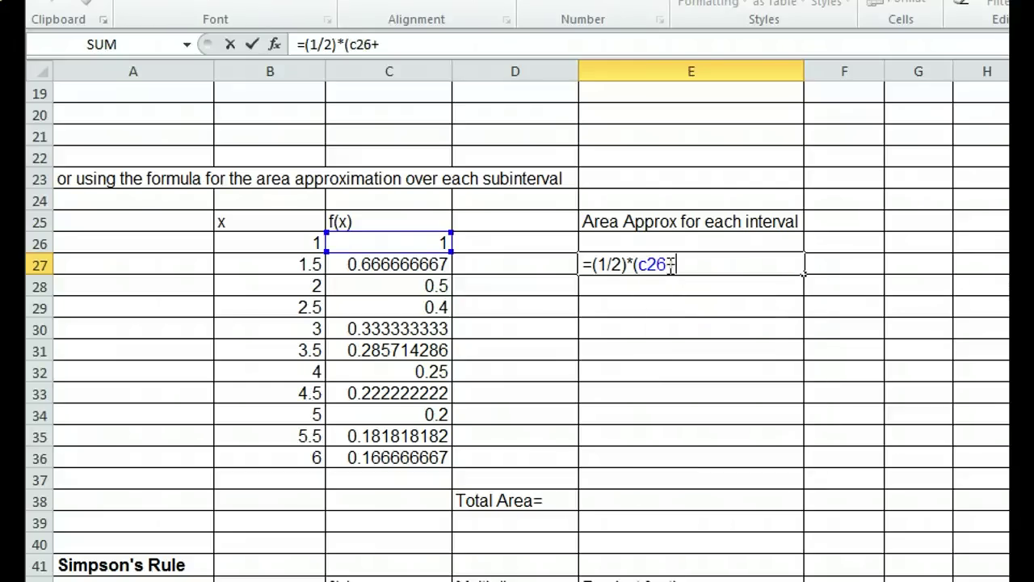
type("c27)*.5")
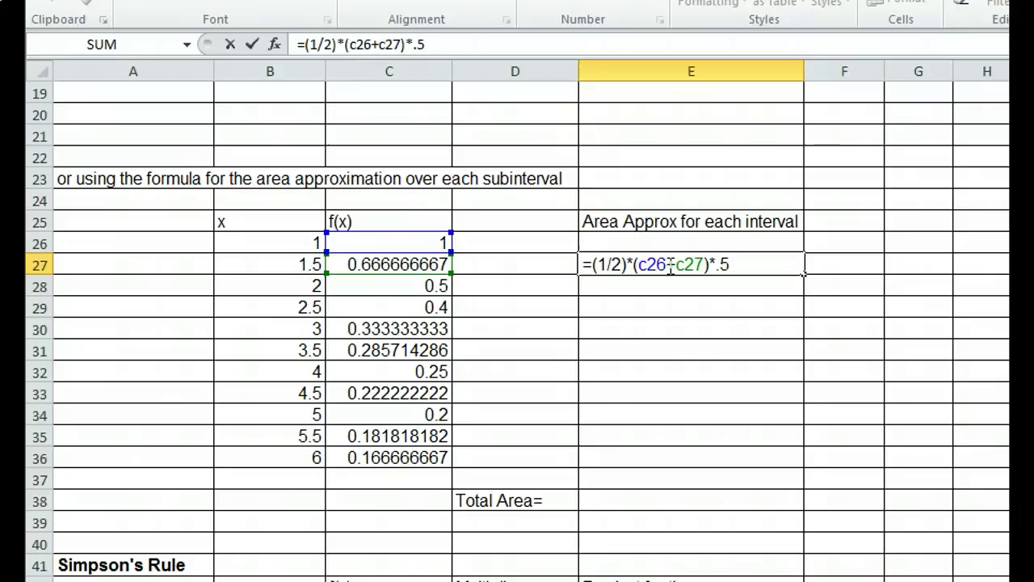
key("Return")
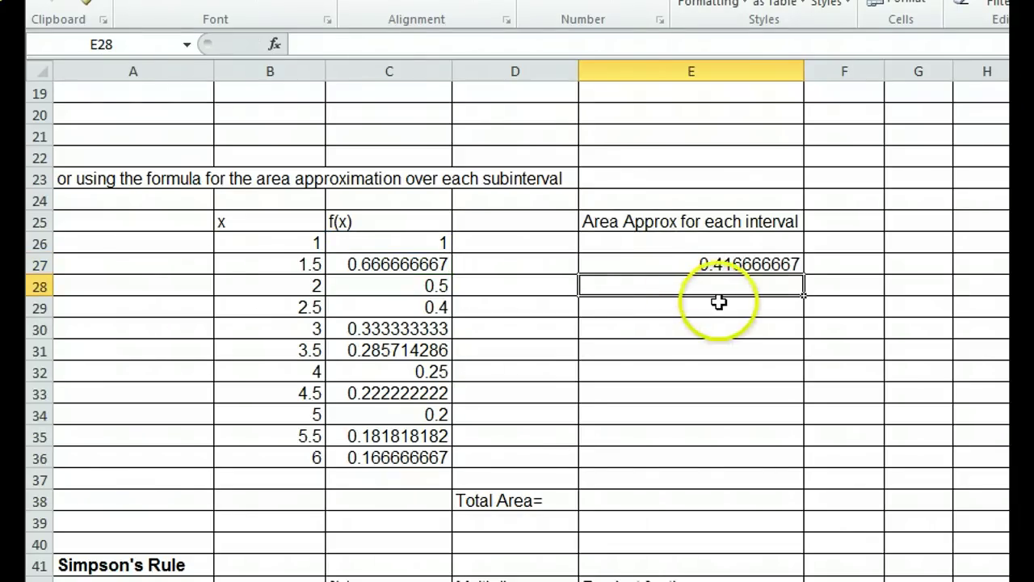
left_click(656, 268)
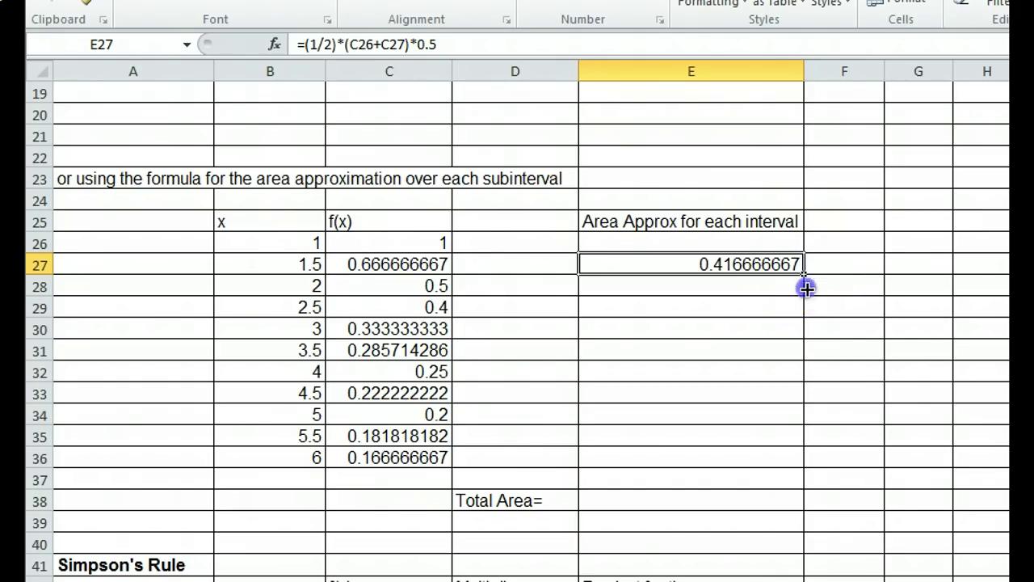
left_click_drag(806, 287, 771, 458)
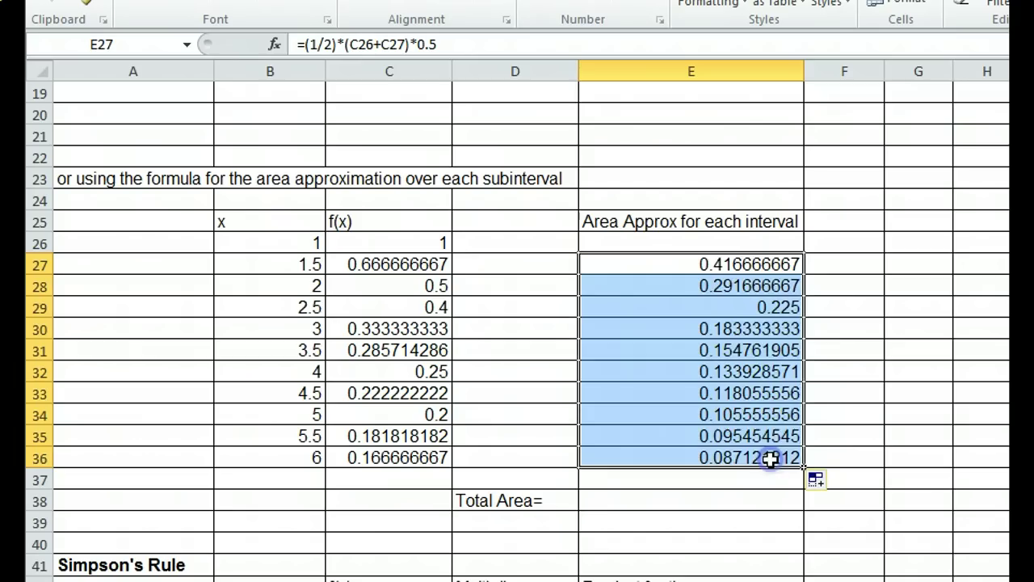
Enter the Total Area formula =sum(E27:E36) in cell E38
scroll(817, 429, "down", 1)
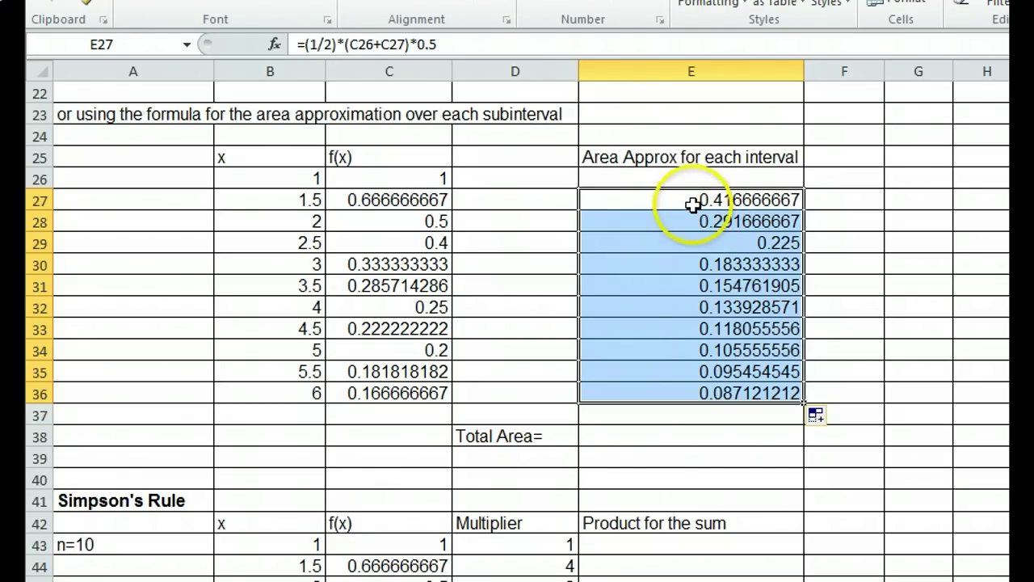
left_click(635, 444)
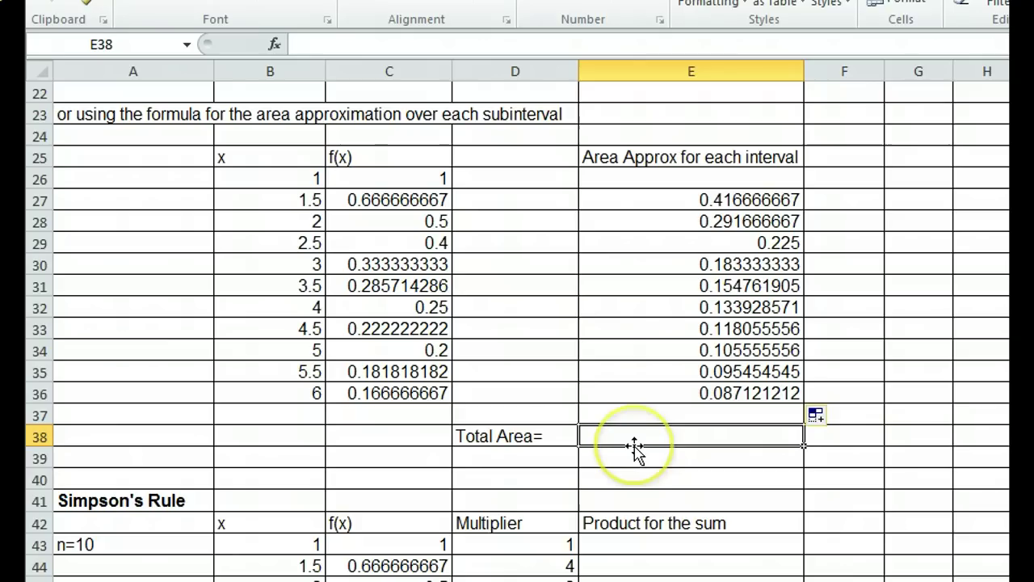
type("=sum(")
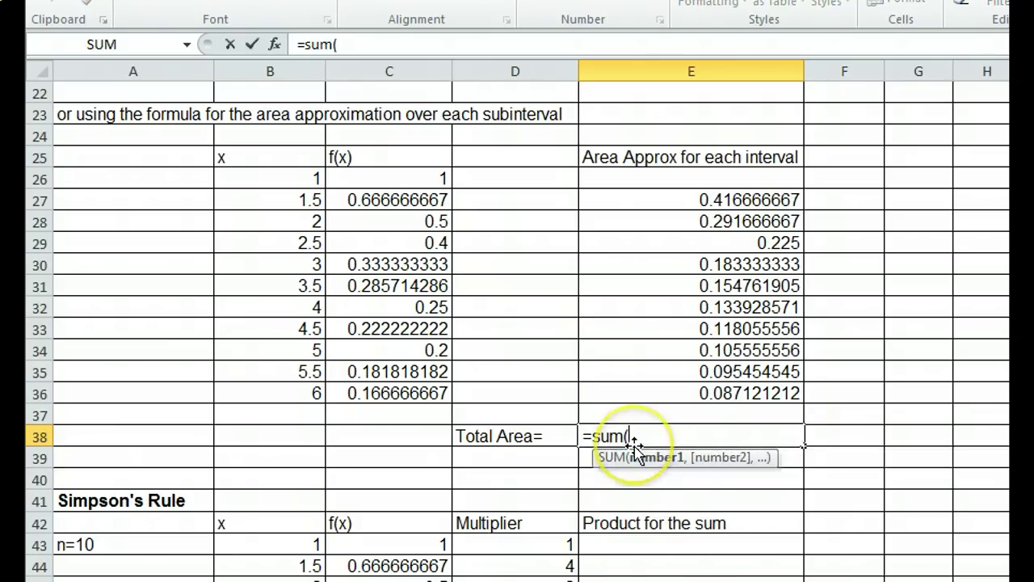
left_click_drag(692, 201, 710, 395)
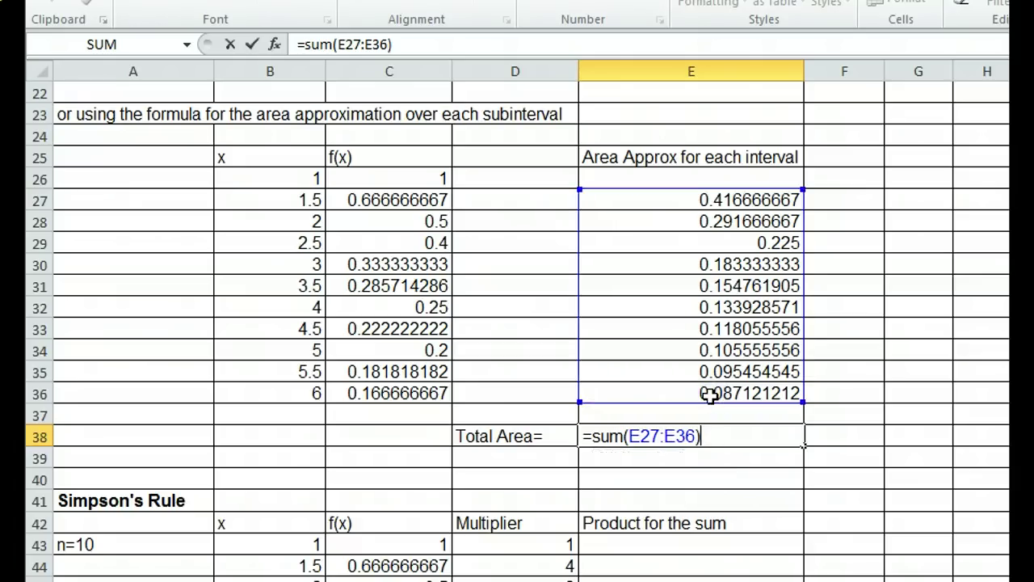
key("Return")
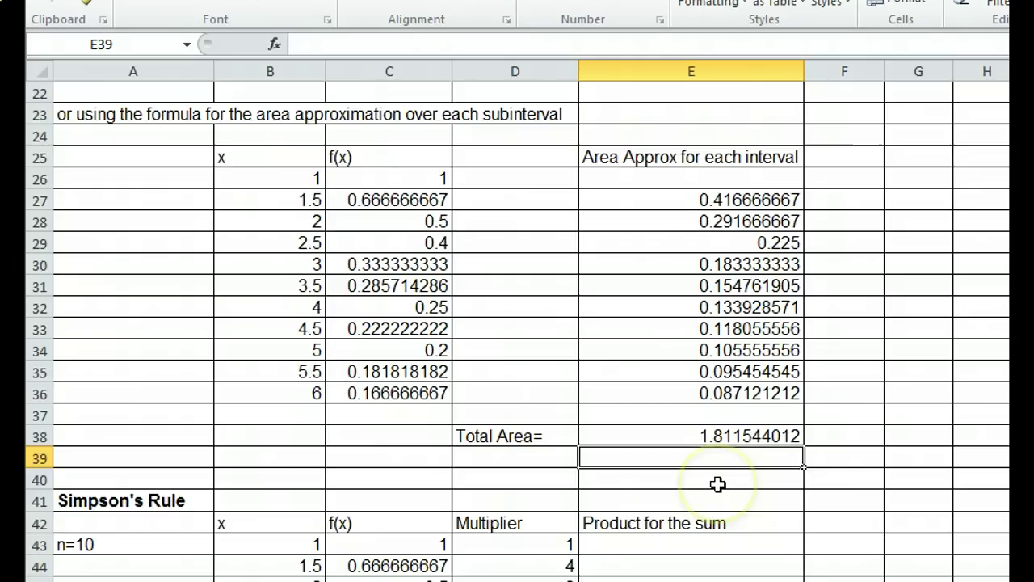
scroll(733, 484, "up", 1)
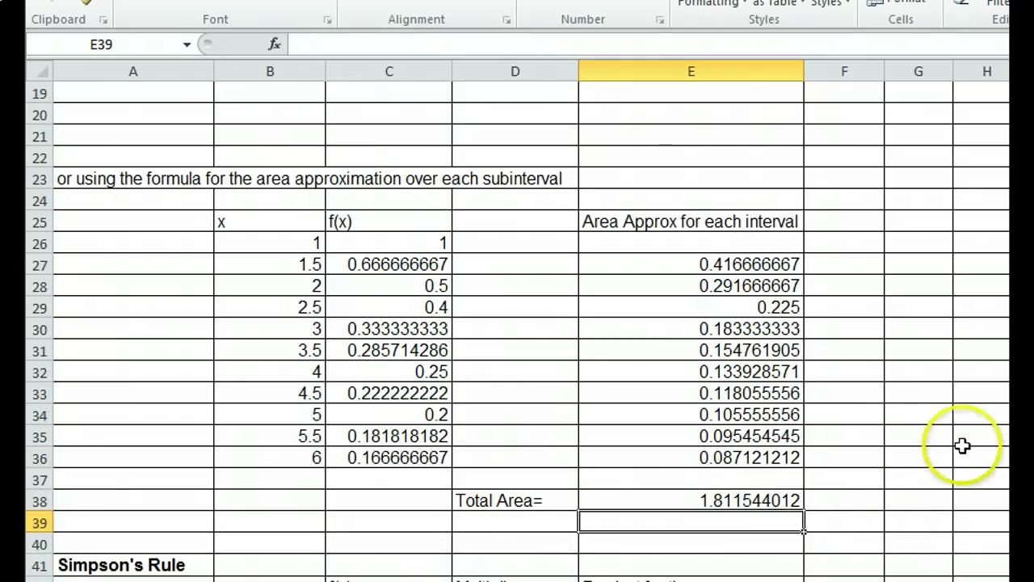